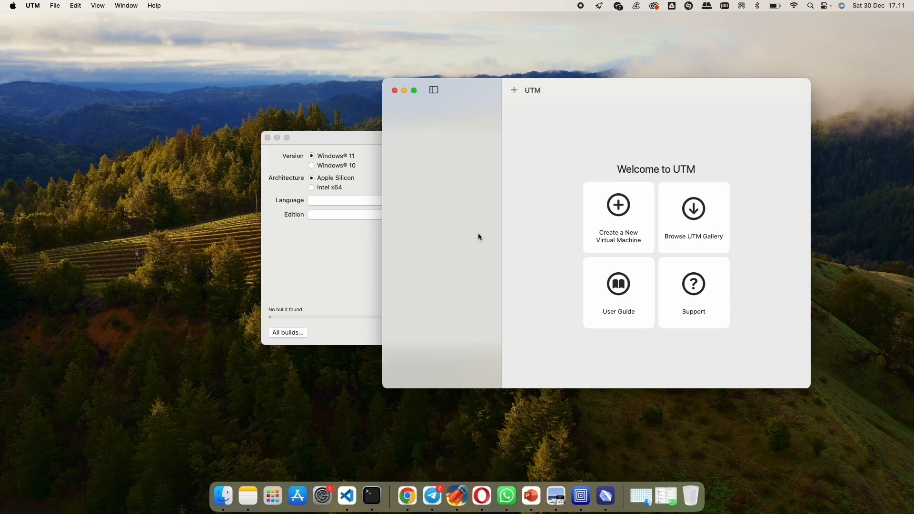
- Switch to Opera and search the web for "utm" in a new tab
click(478, 492)
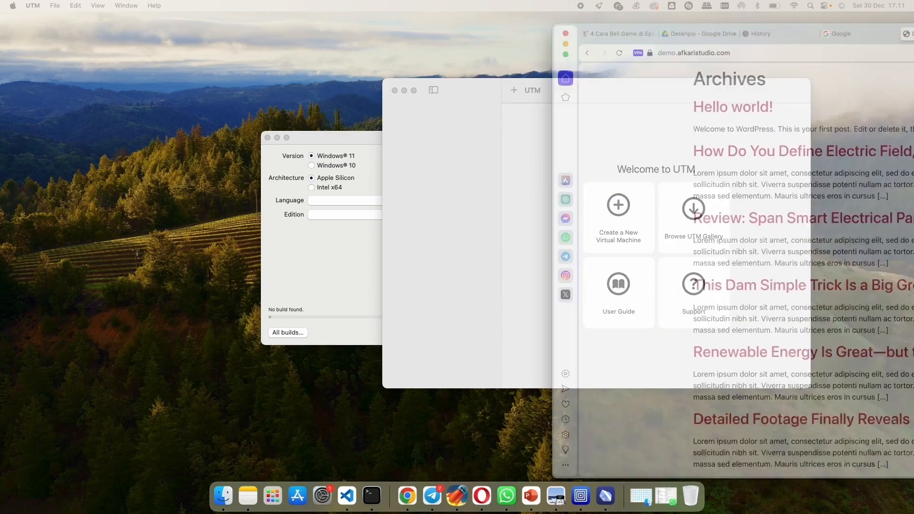
drag(913, 42, 659, 42)
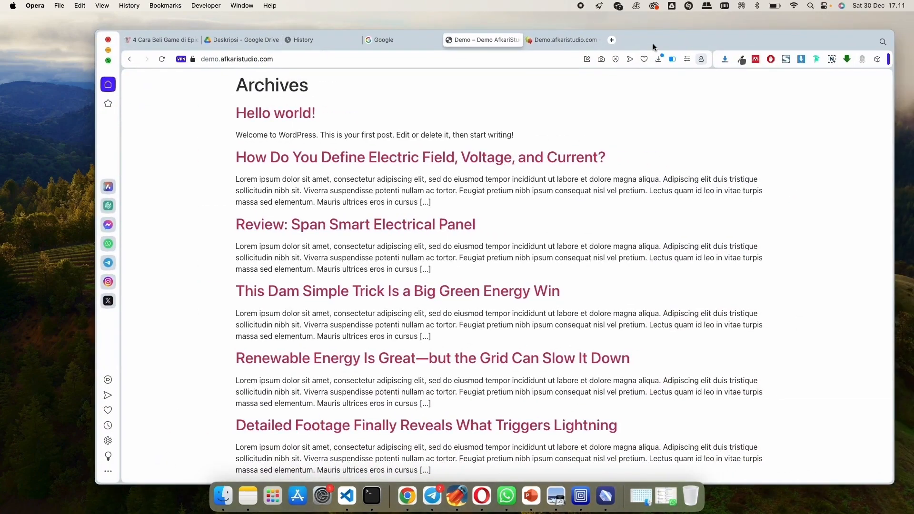
click(614, 42)
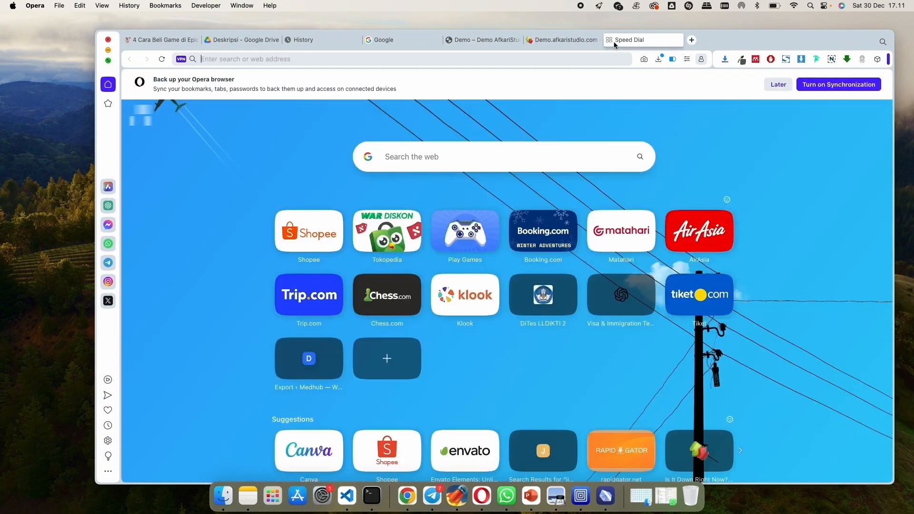
text(utm')
key(BackSpace)
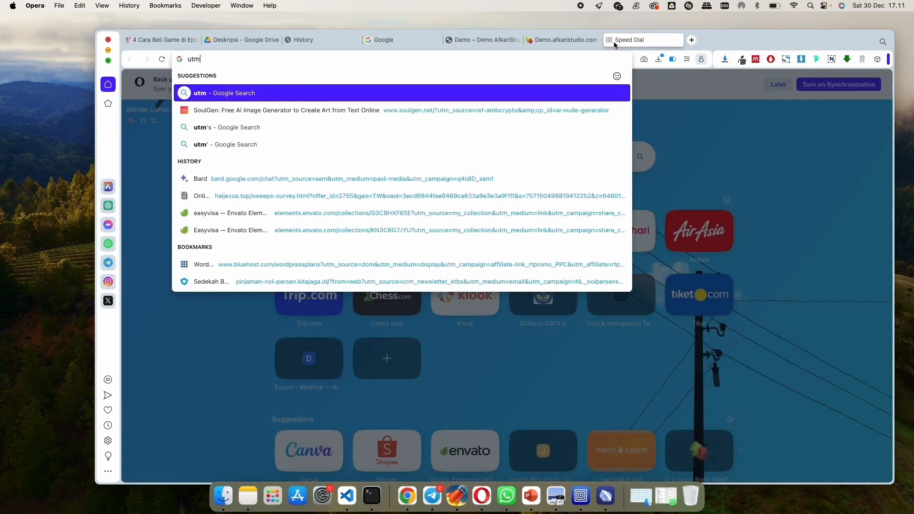
key(Return)
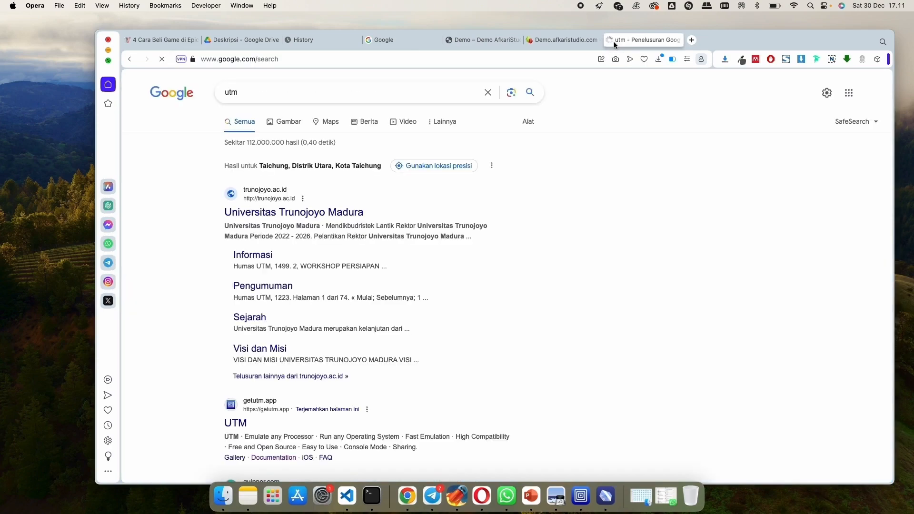
- Open the UTM website getutm.app from the search results and look through its home page
click(233, 425)
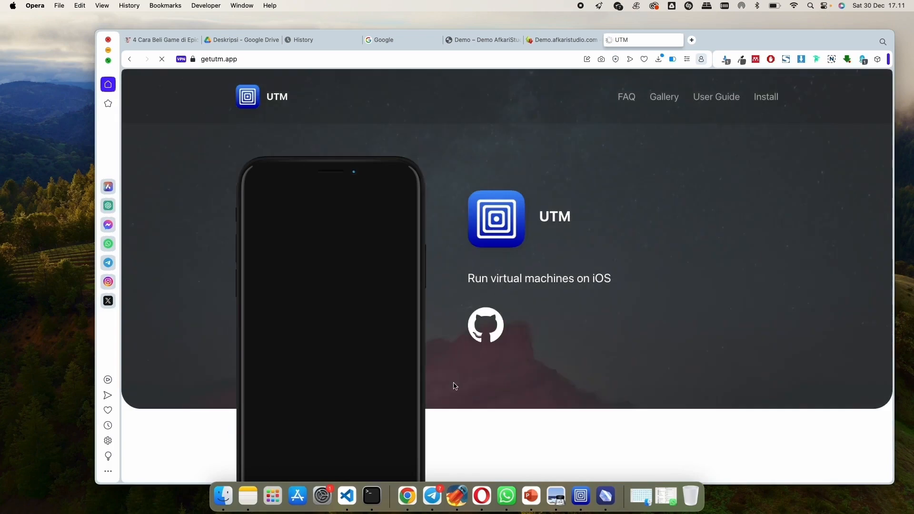
scroll(550, 371, down, 4)
scroll(550, 371, up, 4)
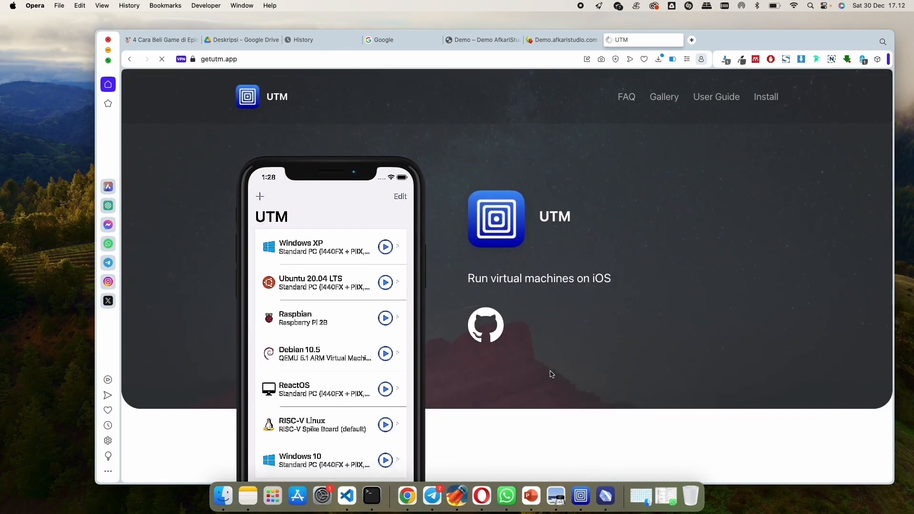
scroll(551, 375, down, 10)
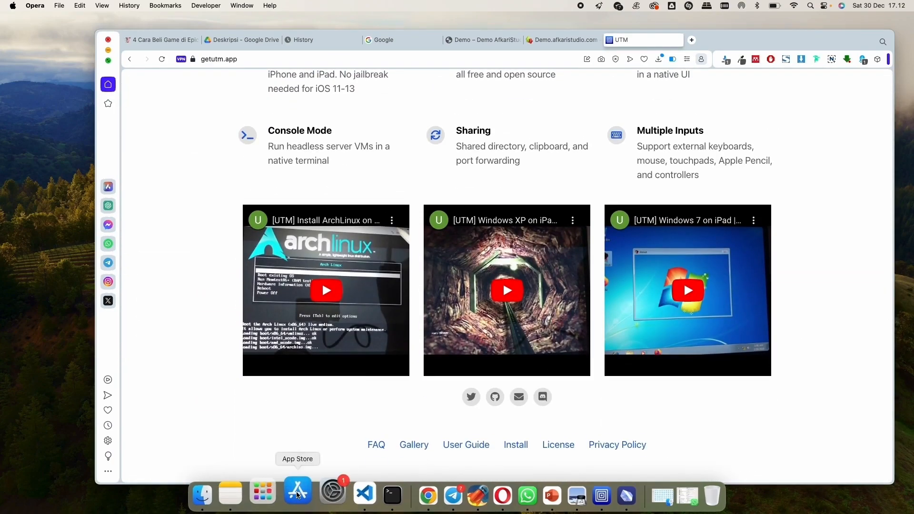
- Switch to the App Store, search for "utm" and open the UTM Virtual Machines page
click(263, 493)
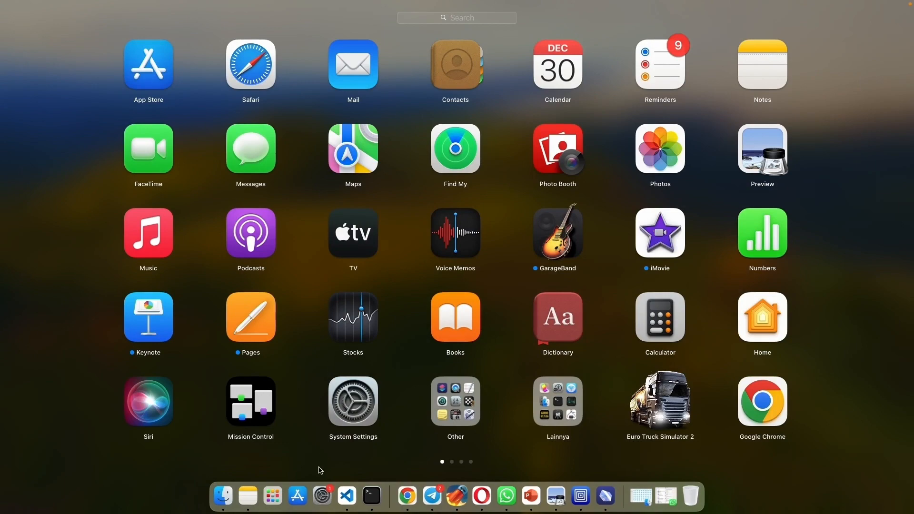
click(299, 499)
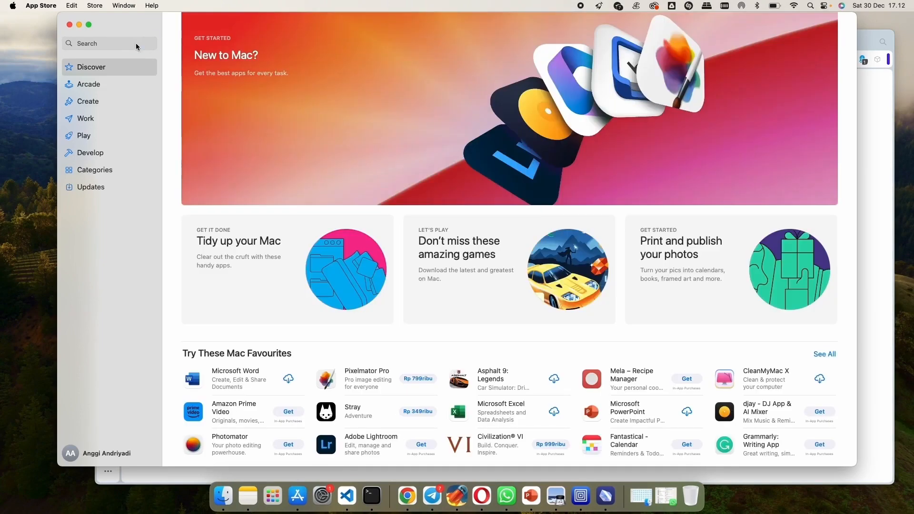
click(136, 44)
text(utm)
key(Return)
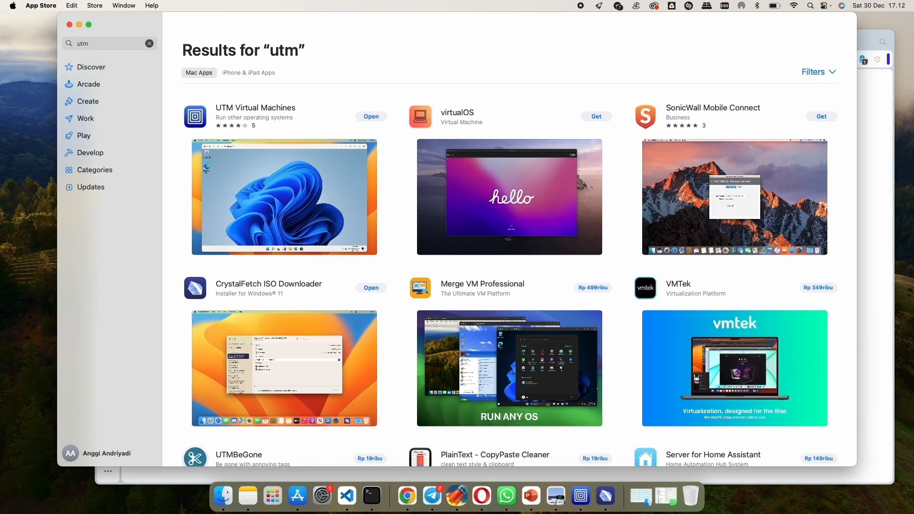
click(258, 123)
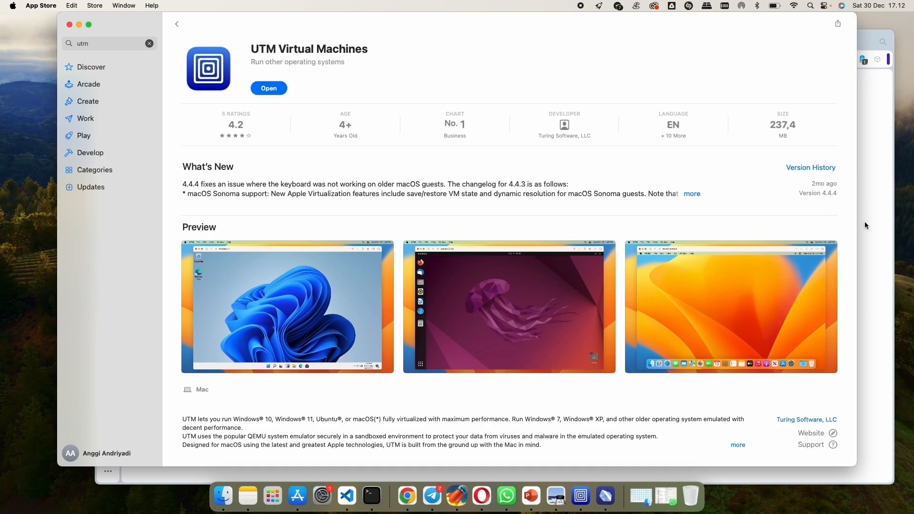
- Examine the feature overview on the UTM website and the UTM Virtual Machines details in the App Store
click(862, 44)
scroll(804, 192, up, 20)
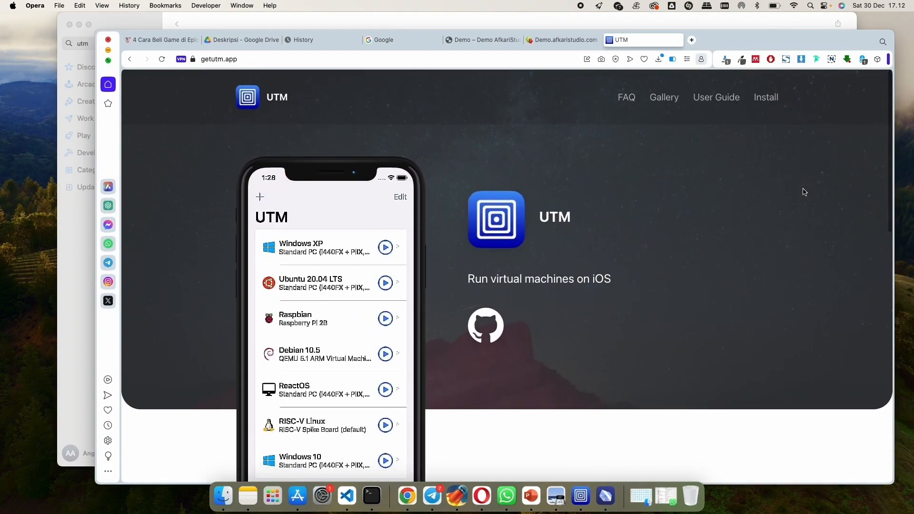
scroll(803, 192, down, 10)
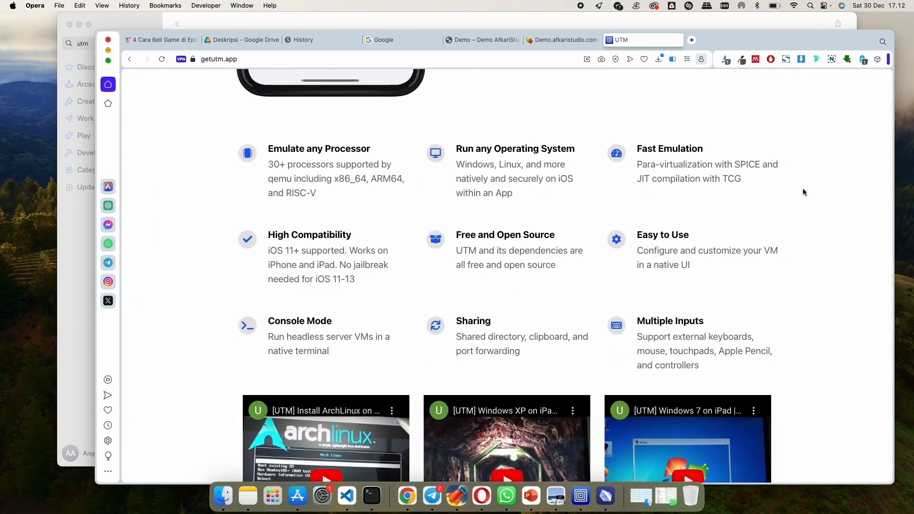
scroll(804, 192, down, 3)
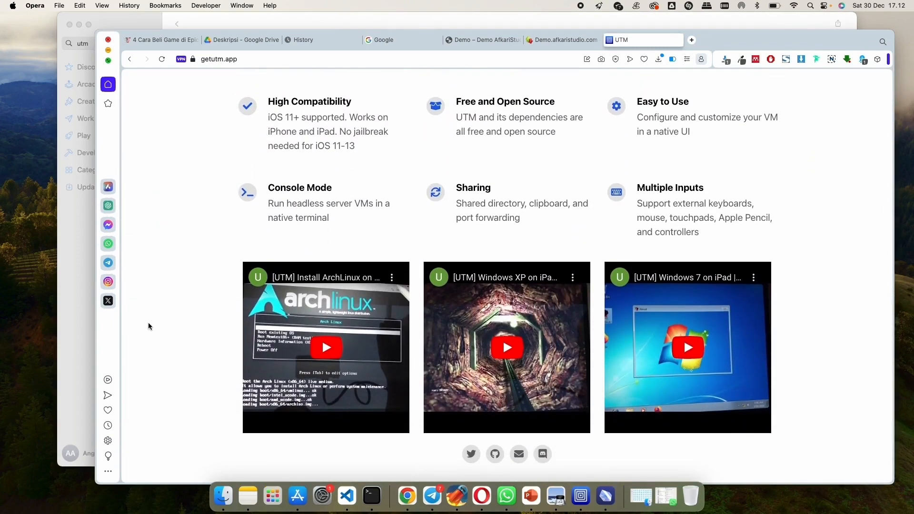
click(78, 330)
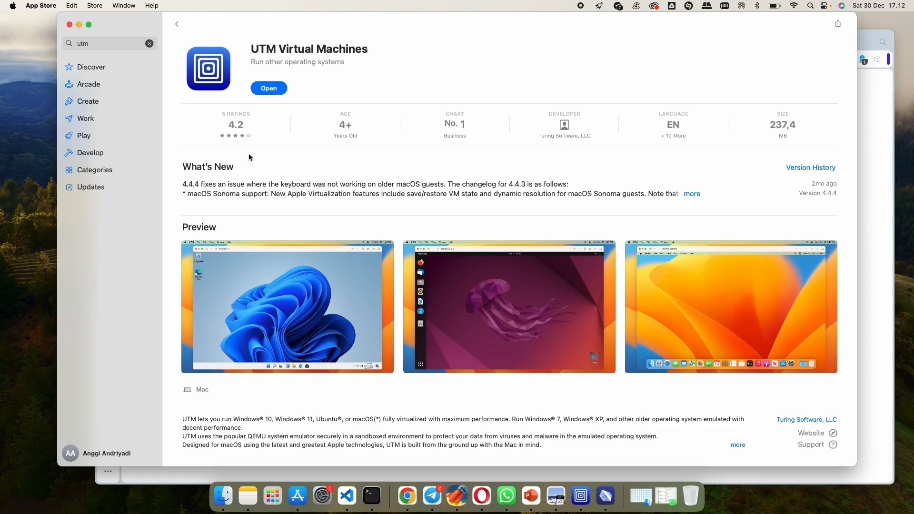
scroll(245, 176, down, 3)
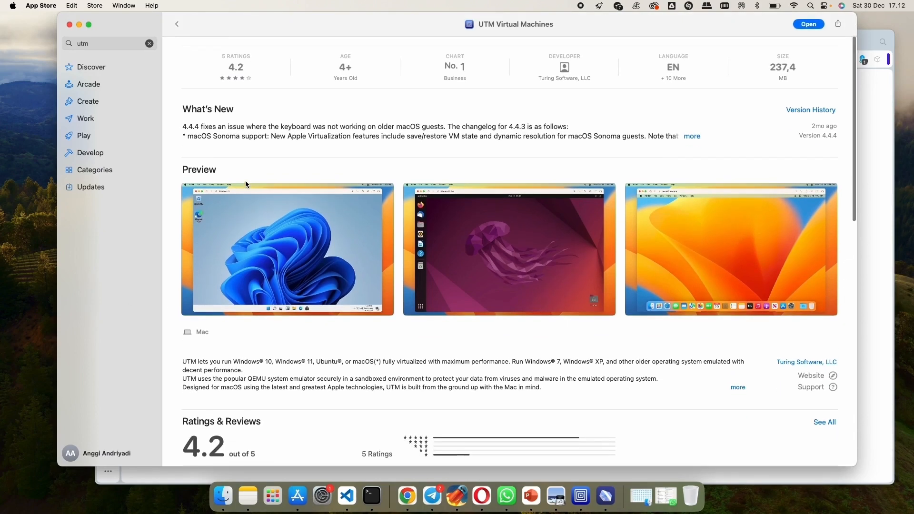
scroll(246, 184, up, 3)
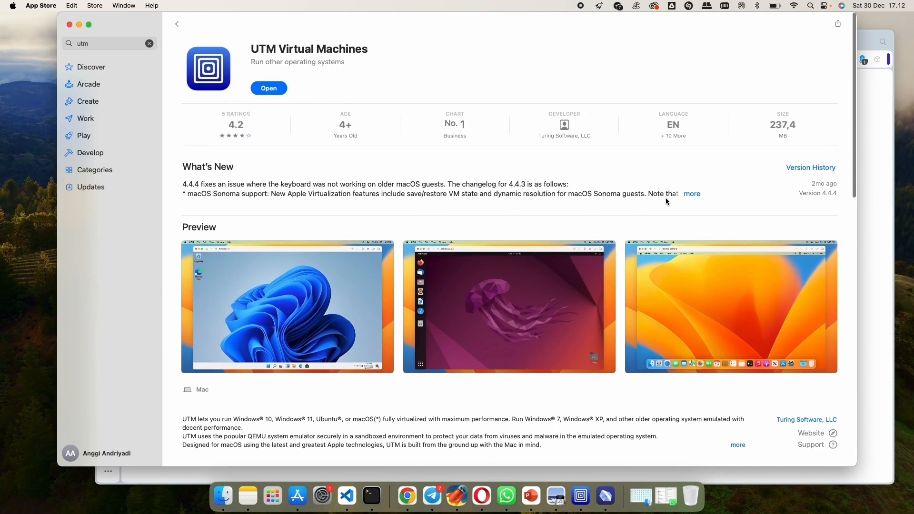
click(874, 269)
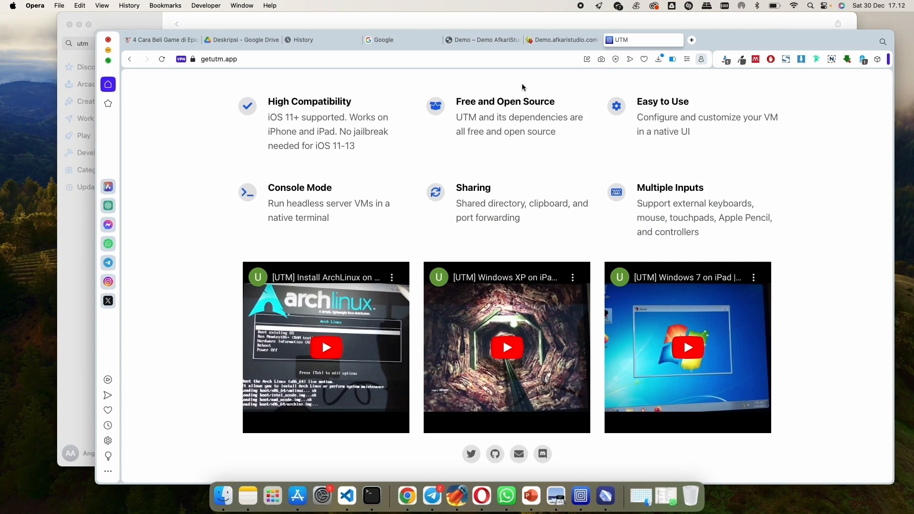
click(270, 20)
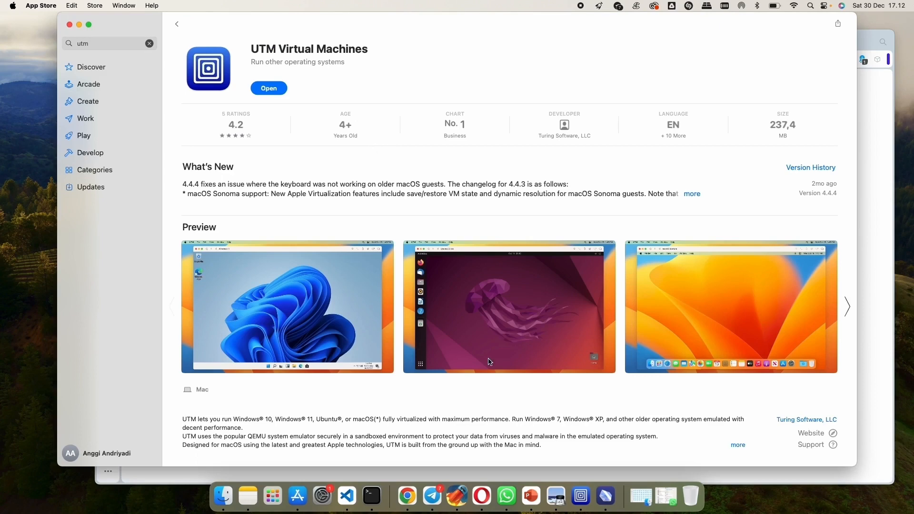
- Bring up the UTM window, followed by the CrystalFetch window
click(580, 496)
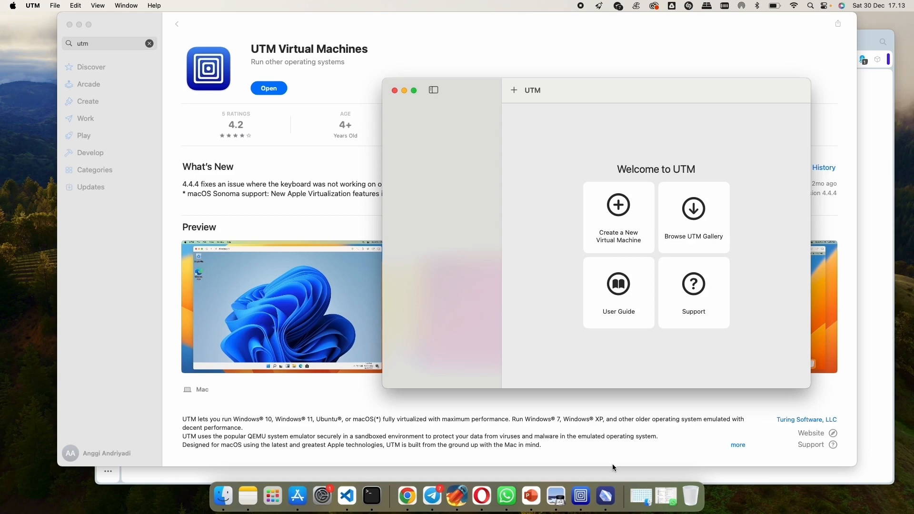
click(605, 494)
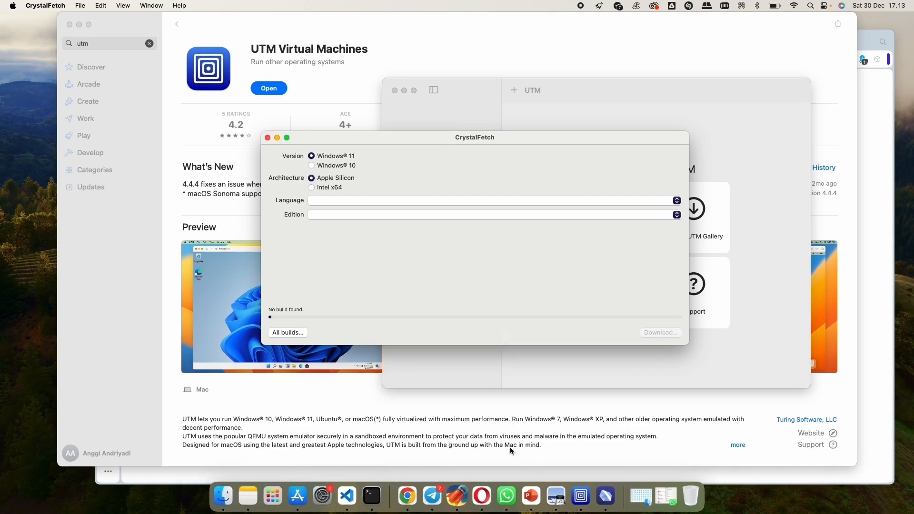
- Return to the App Store, search for "crystal fetch" and open the CrystalFetch ISO Downloader page
click(108, 44)
click(110, 44)
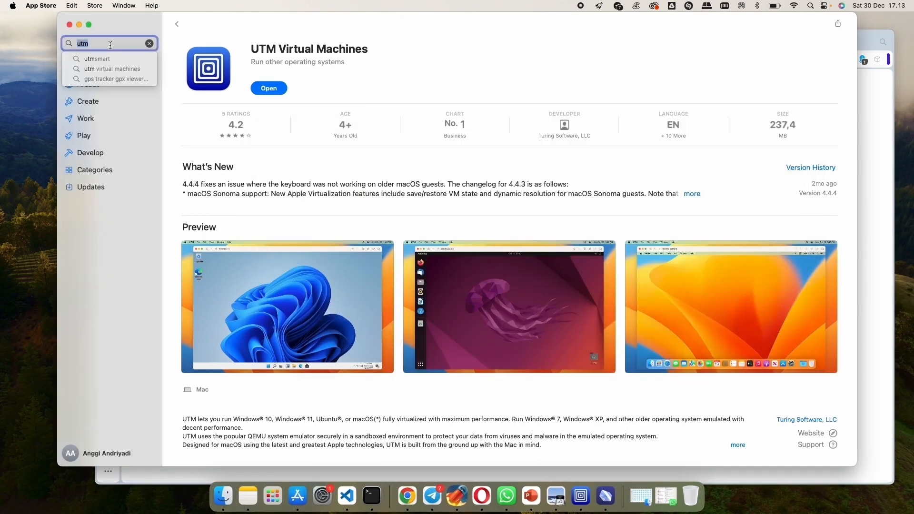
text(cyr)
key(BackSpace)
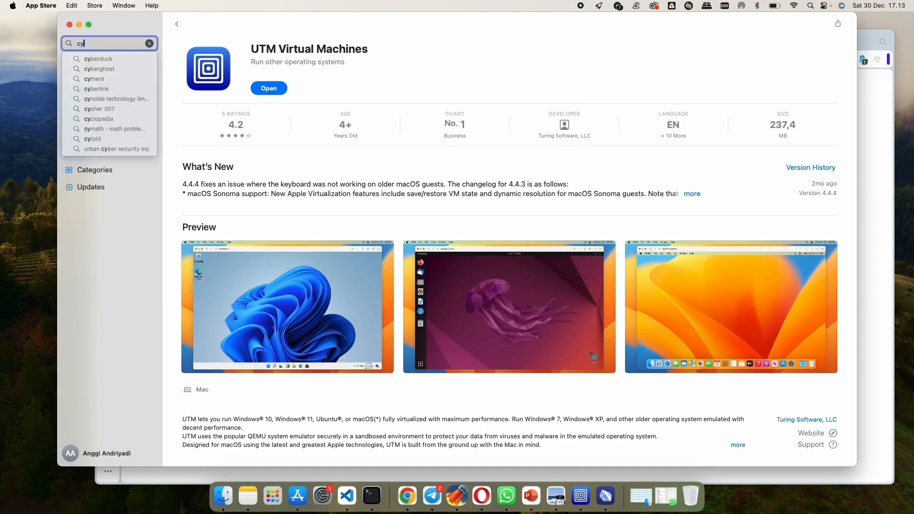
key(BackSpace)
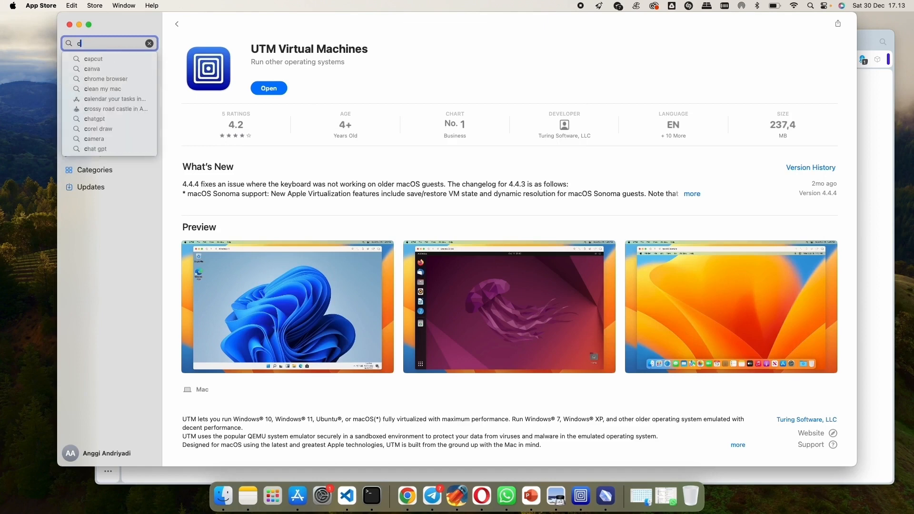
text(rysta)
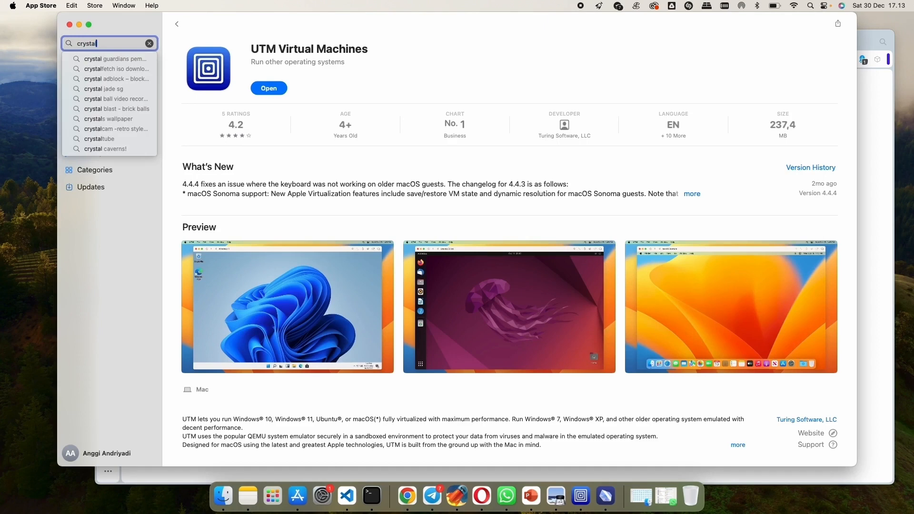
text(l fetch)
key(Return)
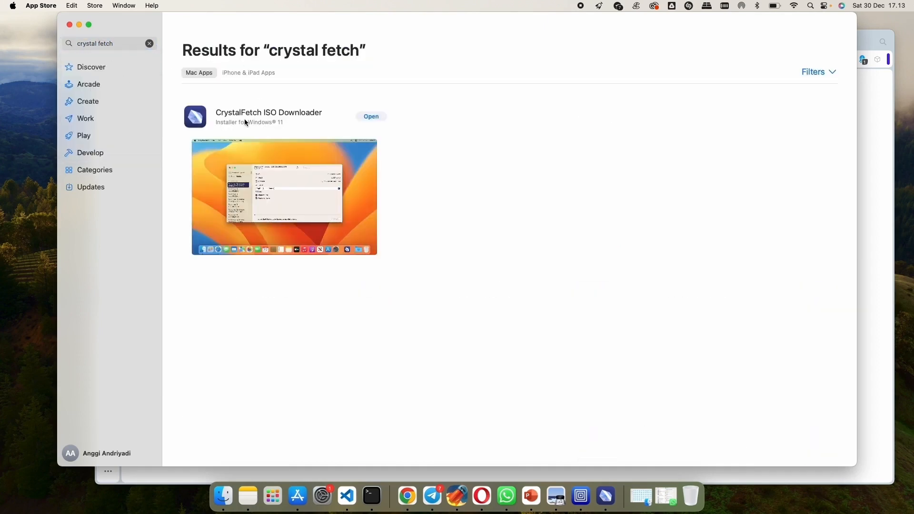
click(245, 121)
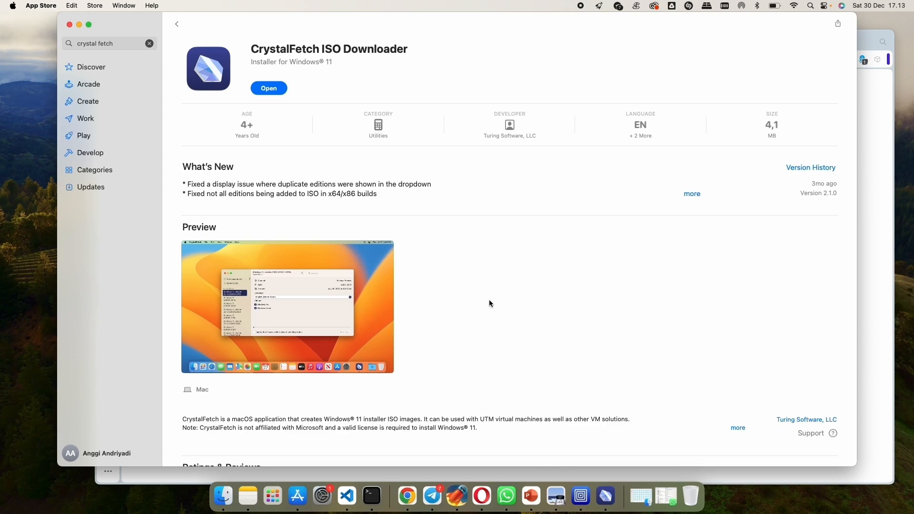
- Switch to CrystalFetch, choose English (United States) for Windows 11 on Apple Silicon, and start the download, accepting the license terms
click(601, 487)
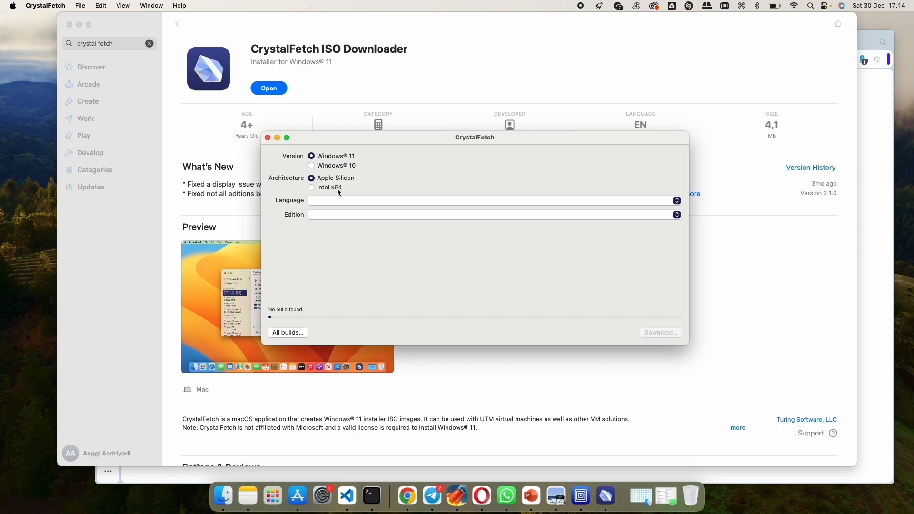
click(342, 204)
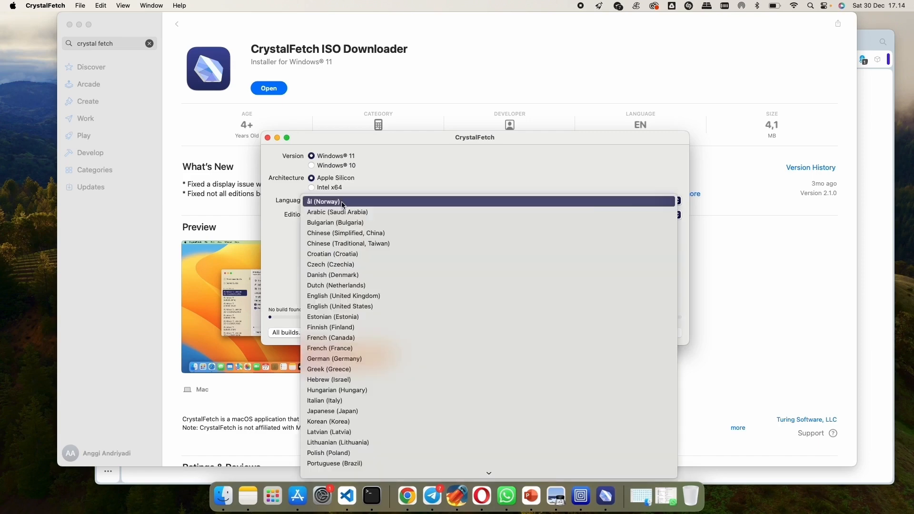
click(350, 308)
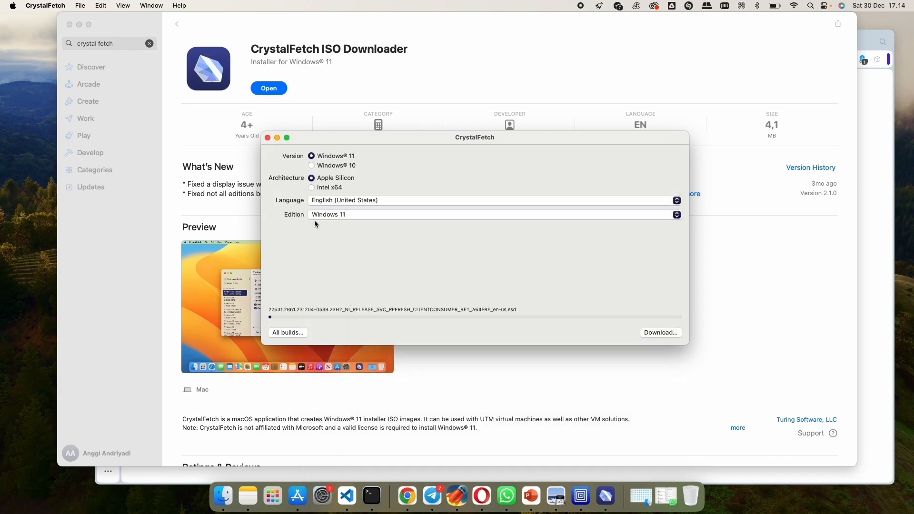
click(649, 333)
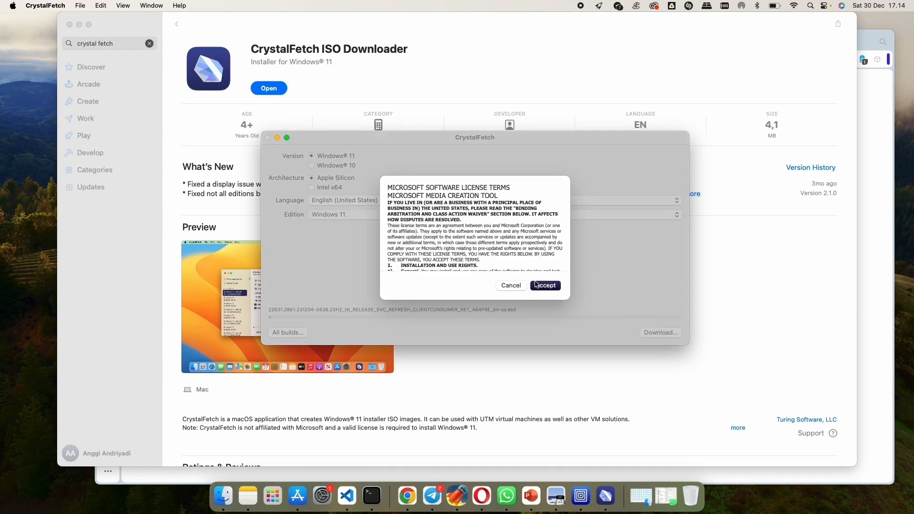
click(551, 285)
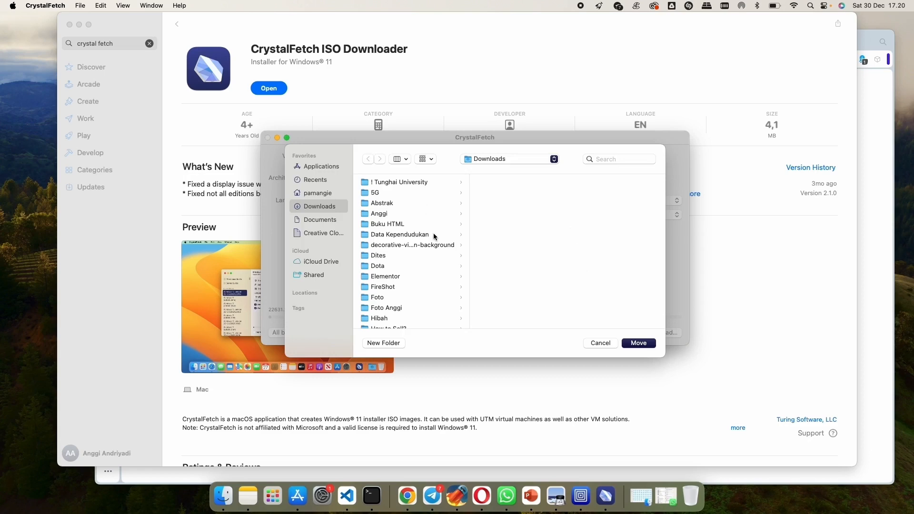
- Save the downloaded Windows 11 installer ISO into the Win10 folder inside Downloads
scroll(394, 294, down, 5)
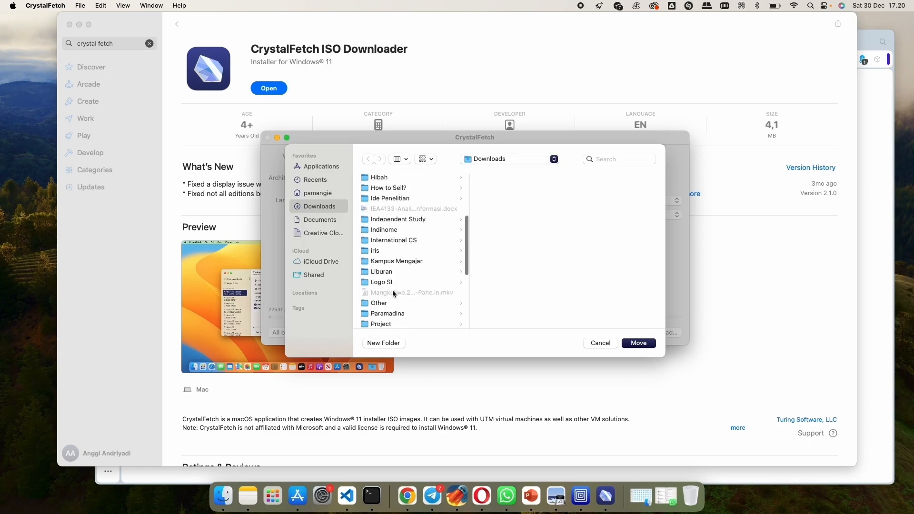
scroll(393, 293, down, 10)
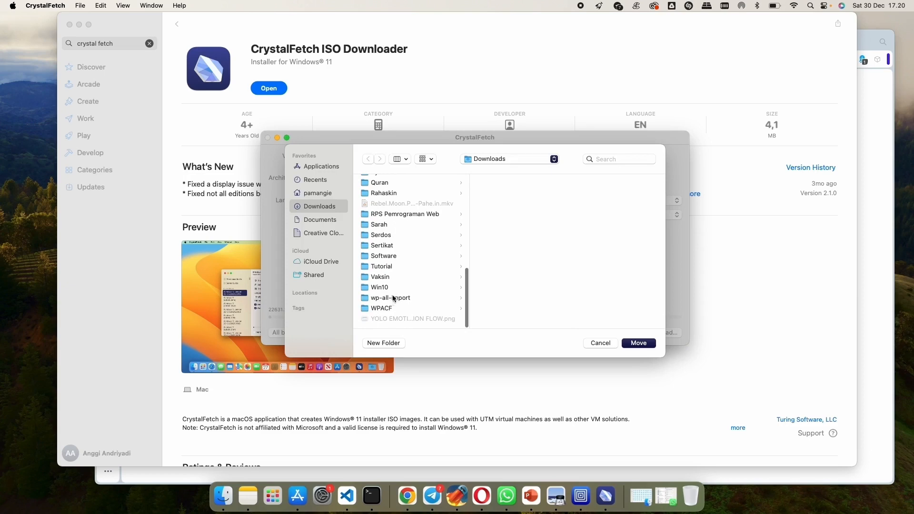
click(385, 289)
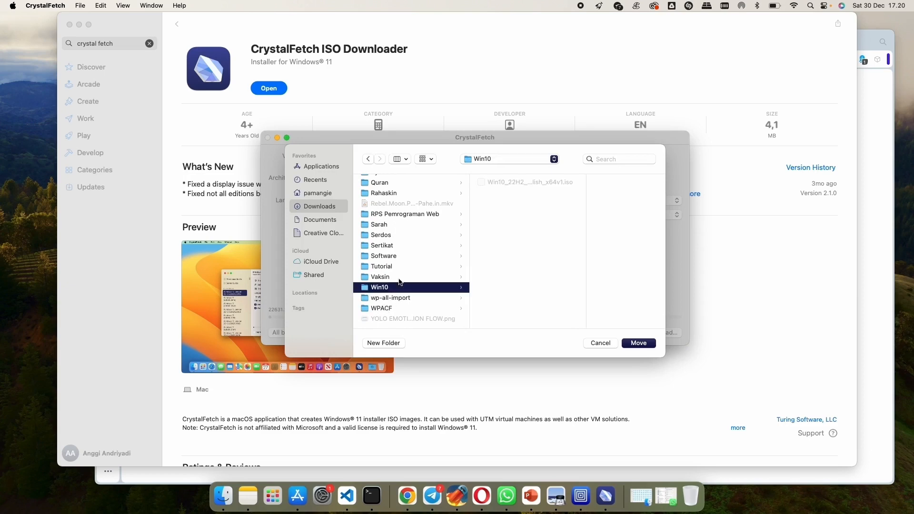
click(632, 344)
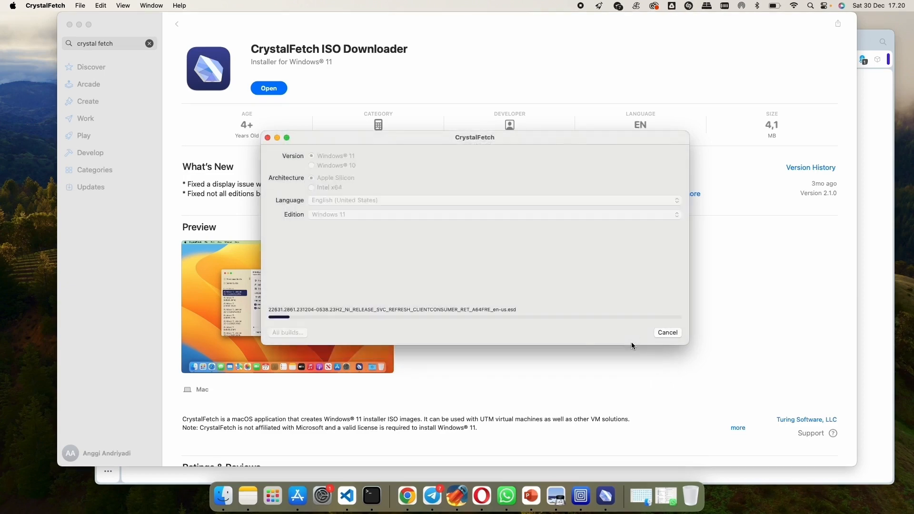
- Switch to Finder and look inside the Windows 11 folder in Documents
click(223, 496)
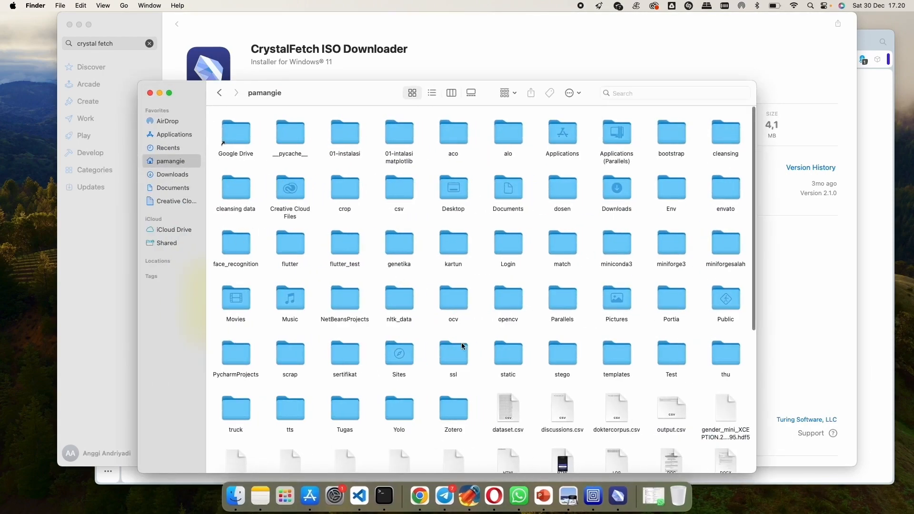
click(168, 175)
click(166, 192)
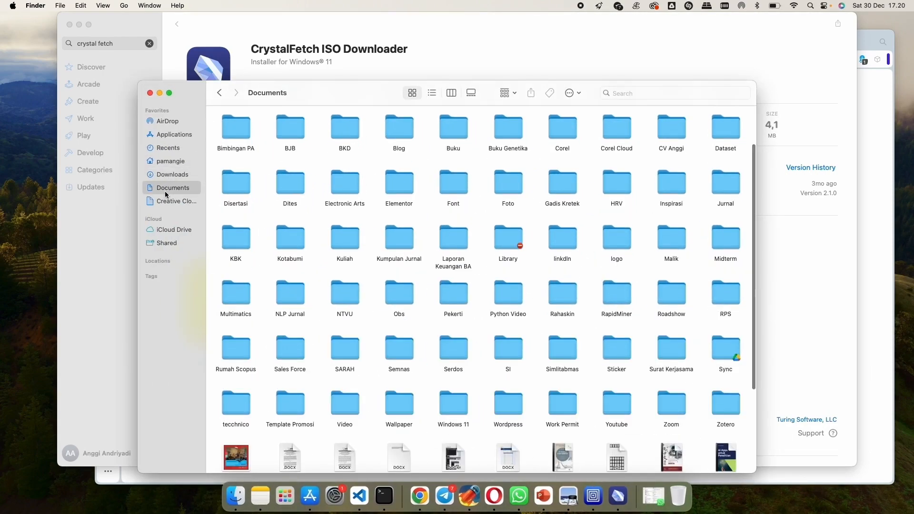
click(284, 350)
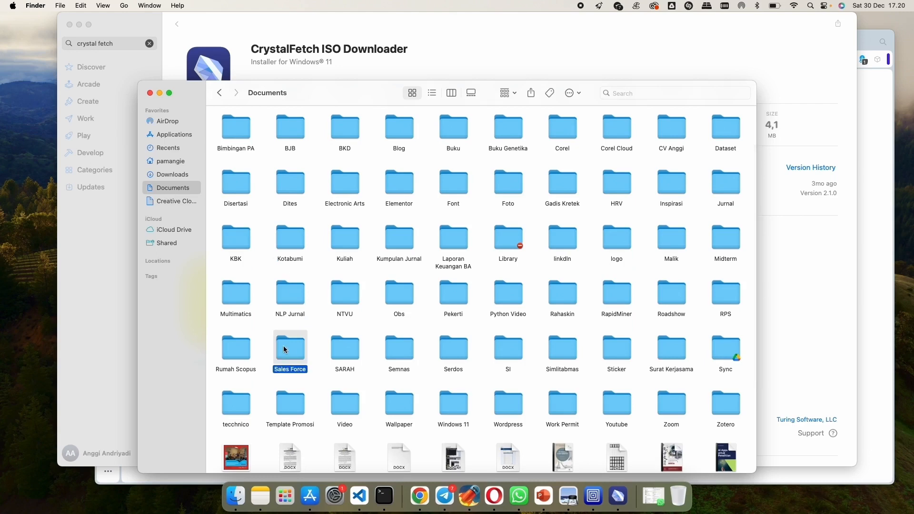
key(w)
double_click(456, 404)
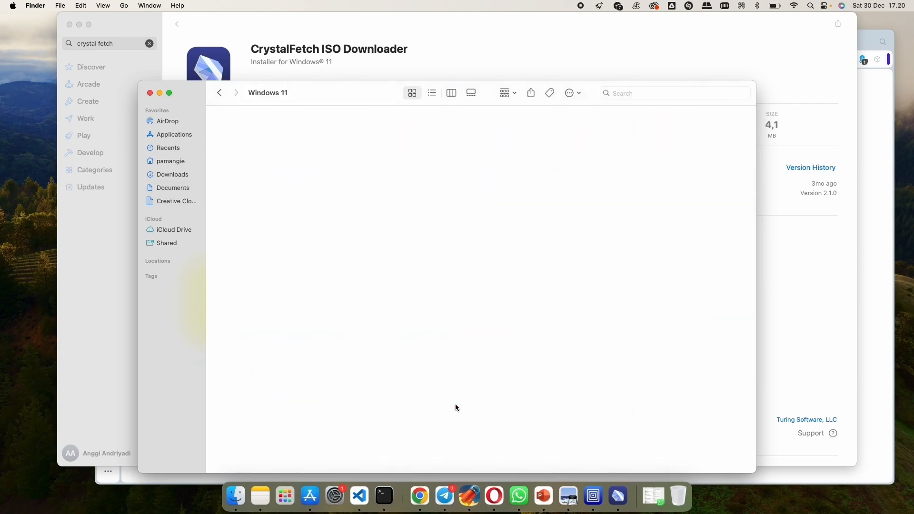
- Open the Win10 folder in Downloads in column view and widen the file column to view the new A64FRE_en-us.iso file
click(219, 92)
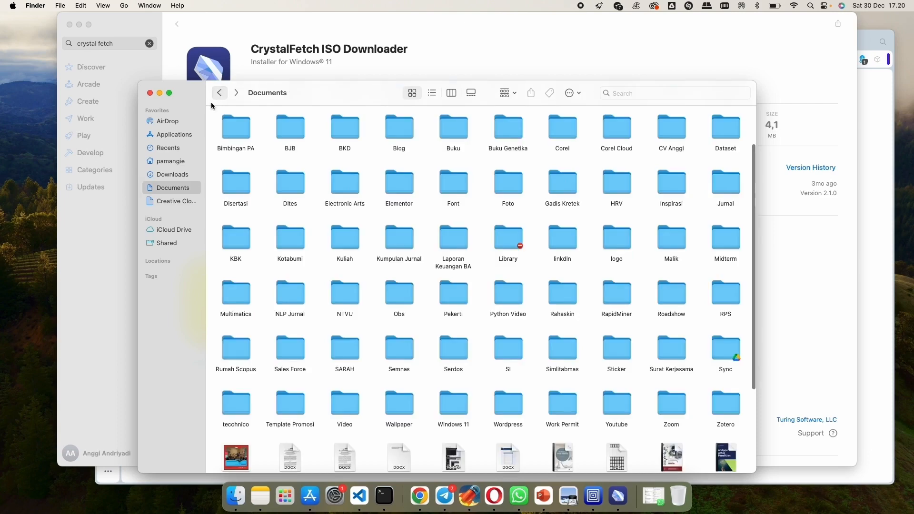
click(173, 175)
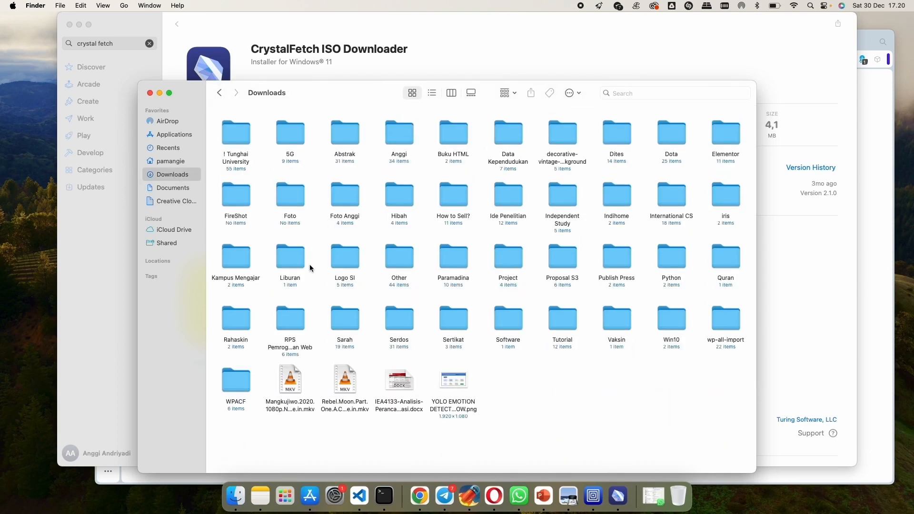
double_click(664, 321)
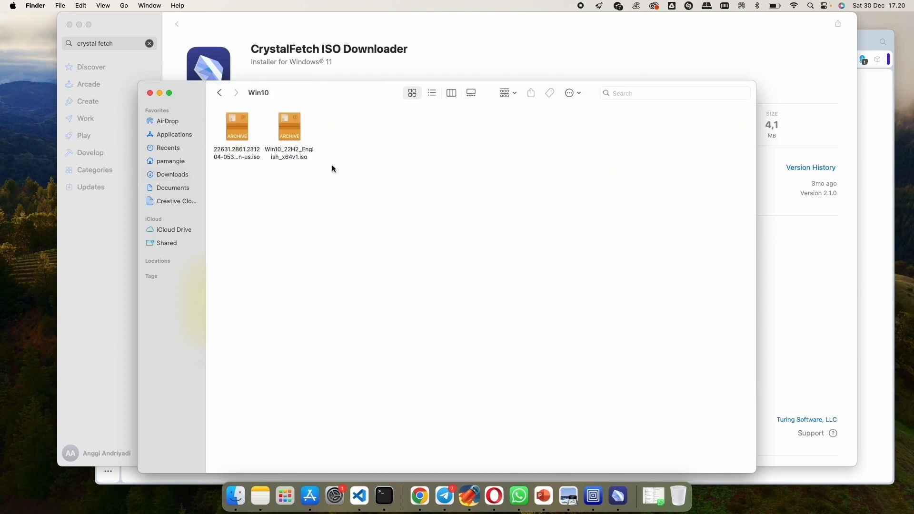
click(452, 96)
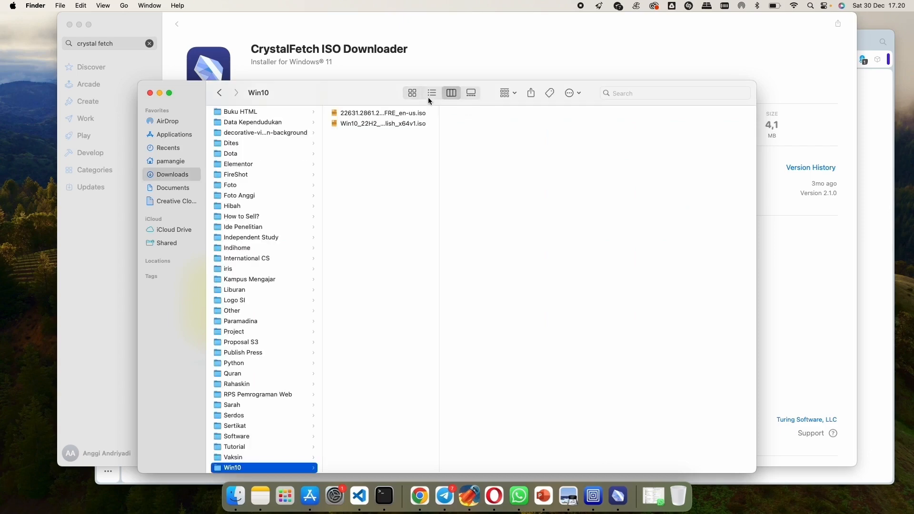
drag(438, 112, 621, 124)
click(558, 112)
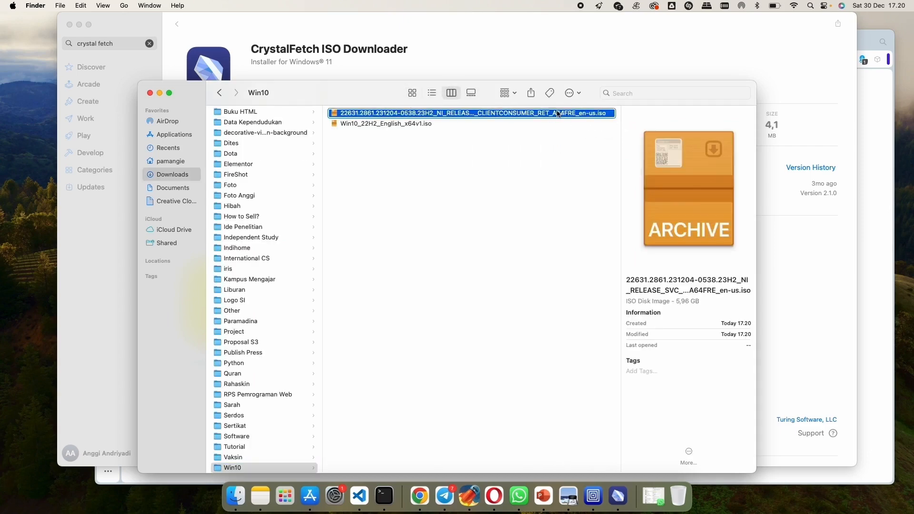
right_click(558, 113)
click(433, 390)
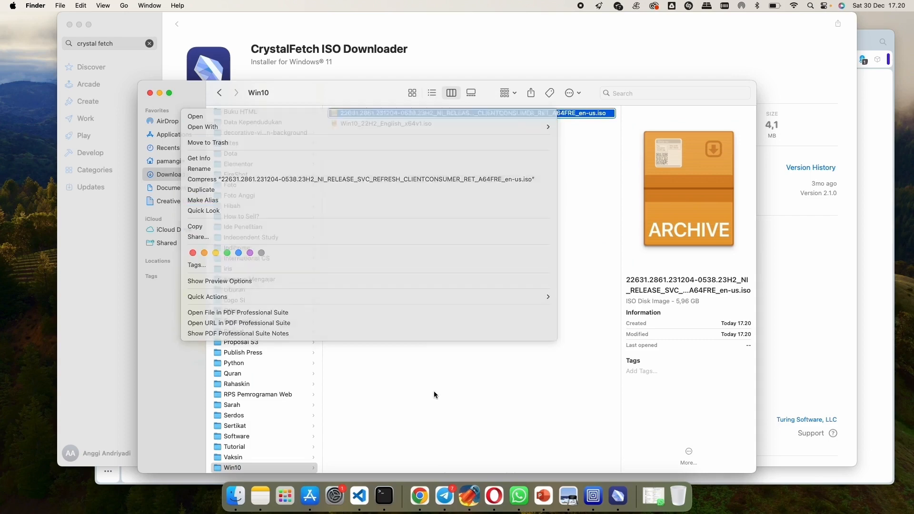
- Move Win10_22H2_English_x64v1.iso to the Trash and empty the Trash
click(431, 124)
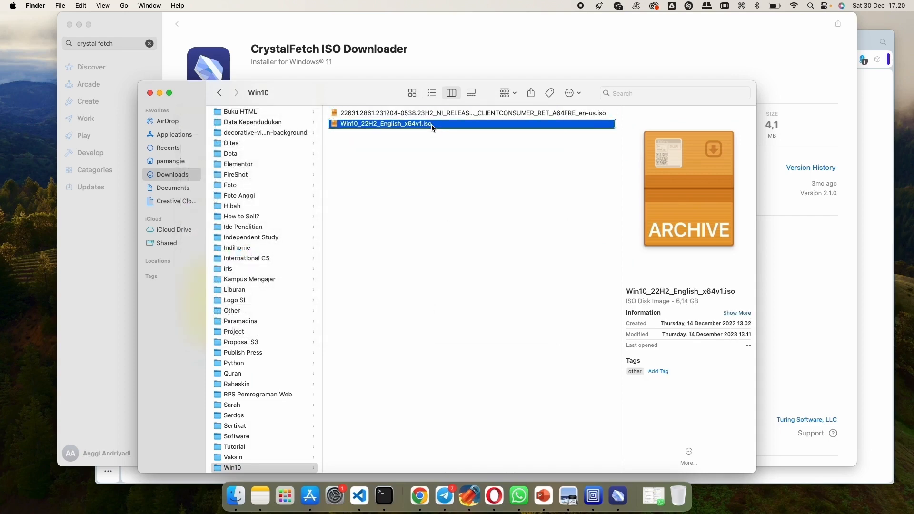
right_click(431, 125)
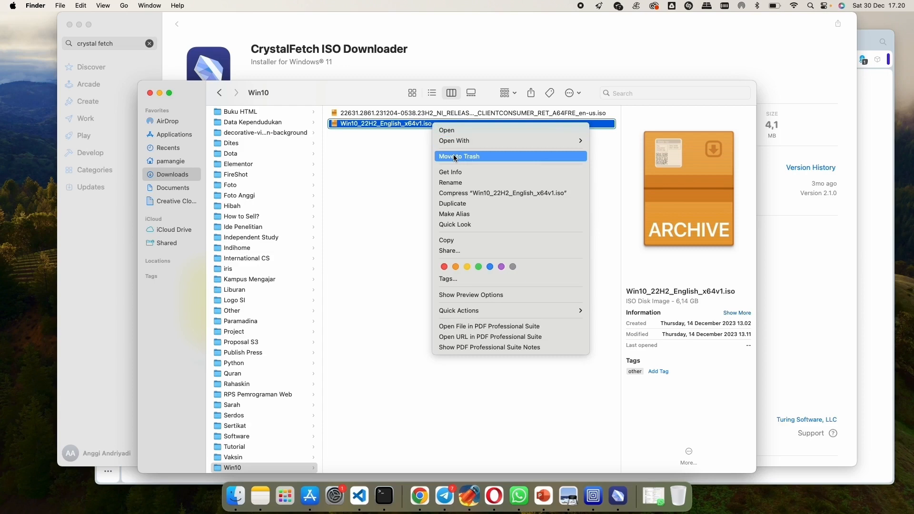
click(455, 157)
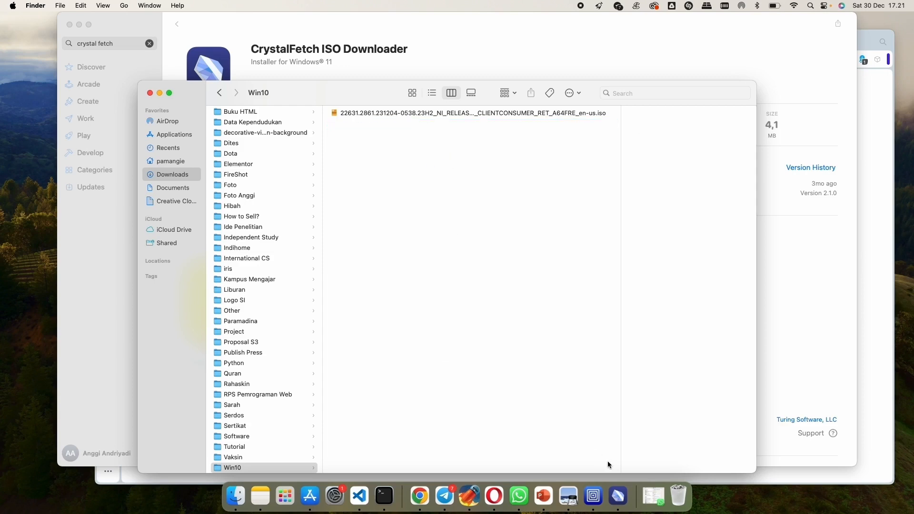
right_click(678, 495)
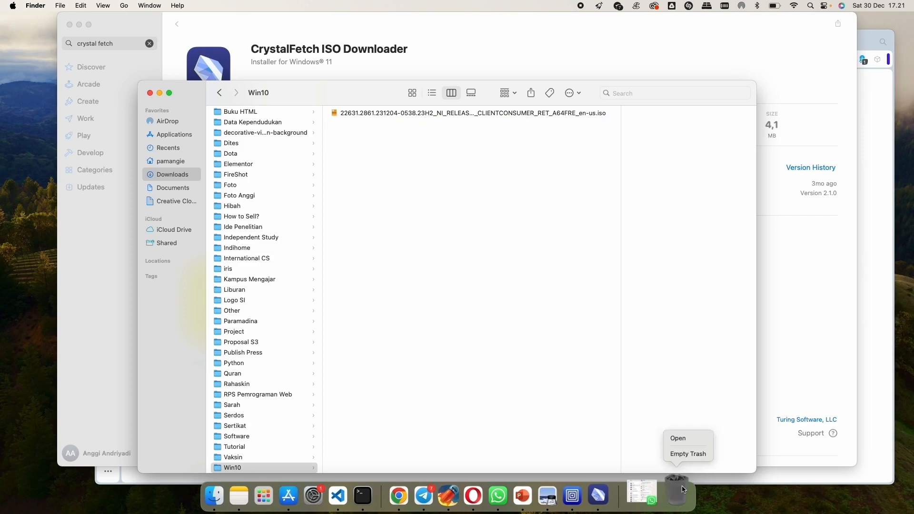
click(692, 454)
click(475, 199)
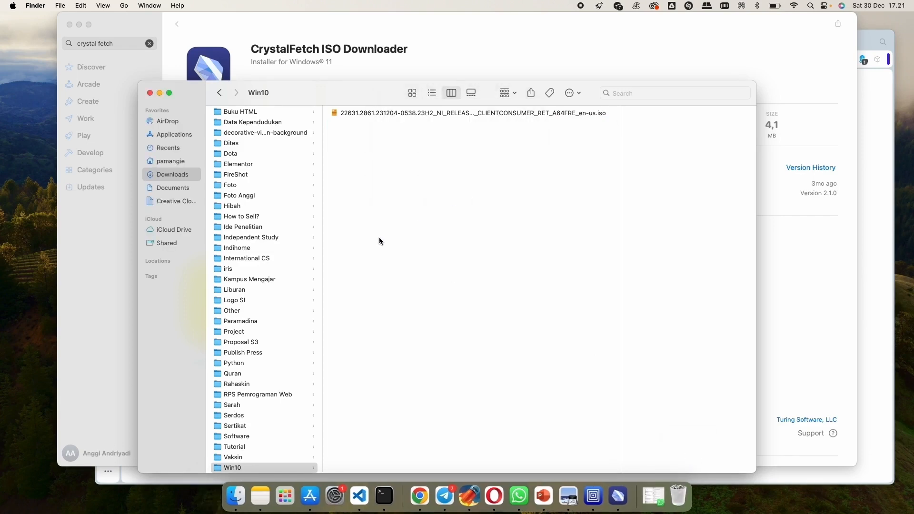
- Select the Windows 11 ISO in the Win10 folder and check its details and location
click(429, 113)
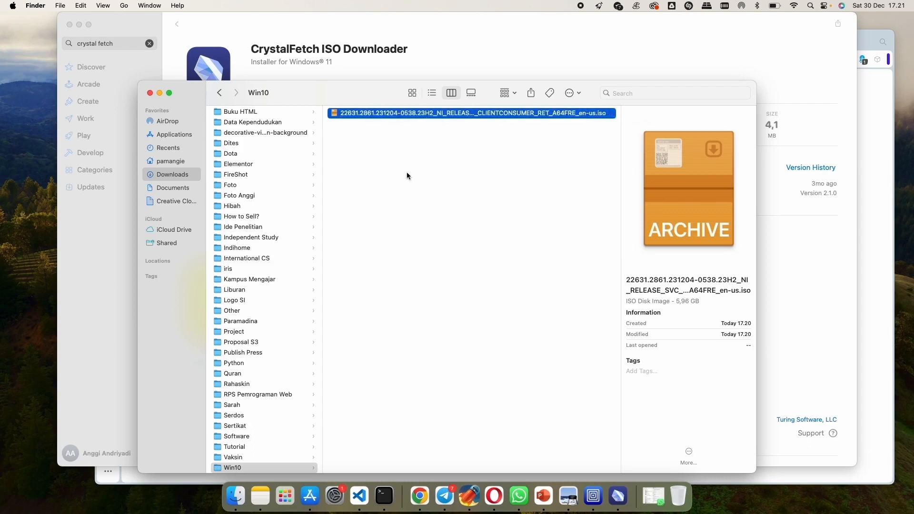
scroll(229, 383, down, 3)
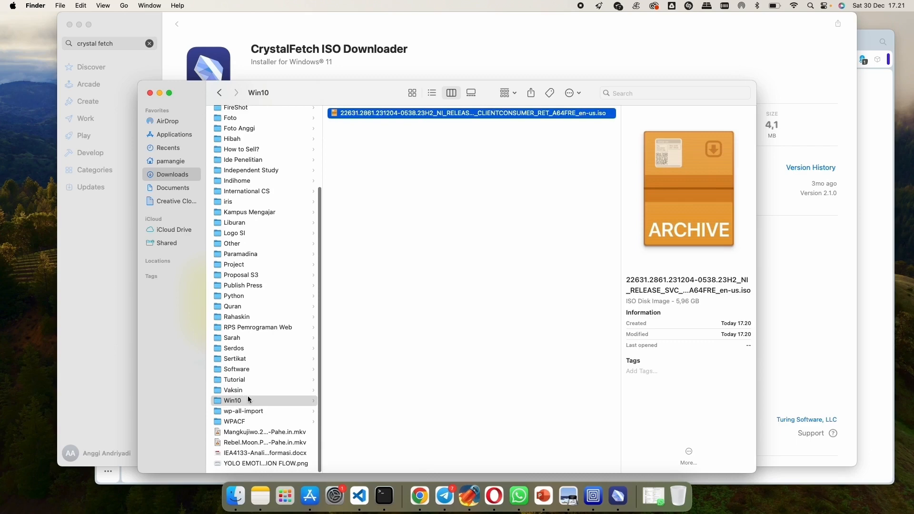
scroll(285, 333, up, 5)
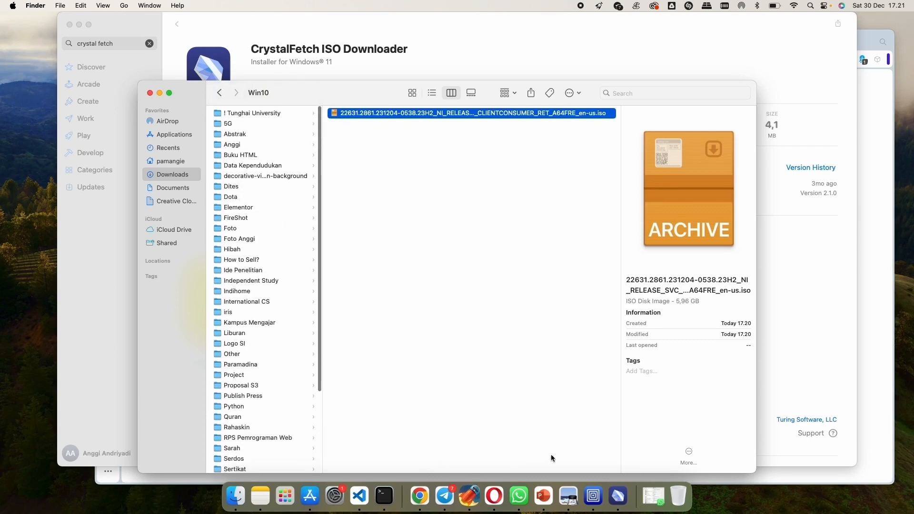
- Switch to UTM and start a new virtual machine using Virtualize with Windows as the operating system
click(591, 488)
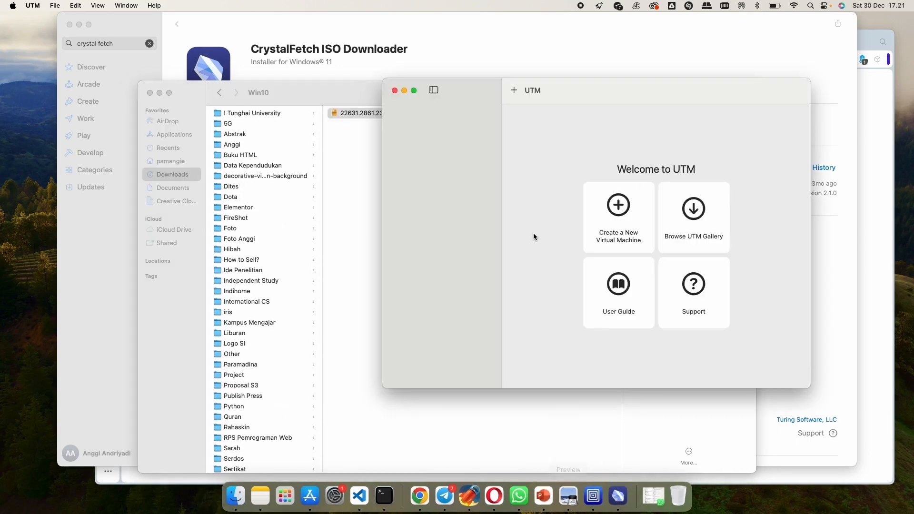
click(604, 198)
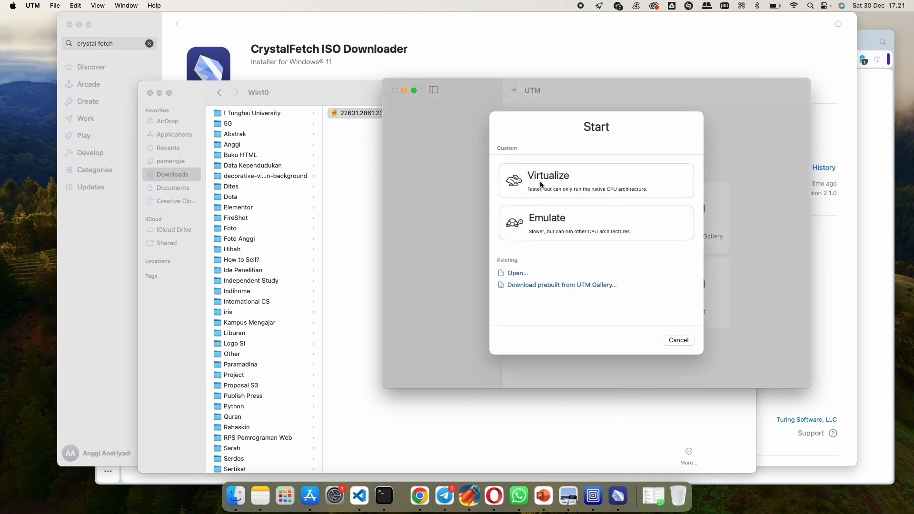
click(546, 185)
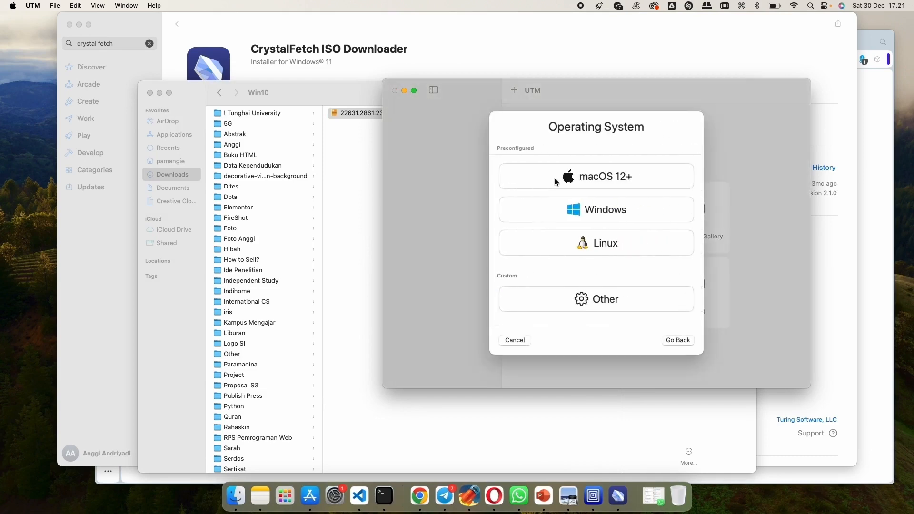
click(593, 220)
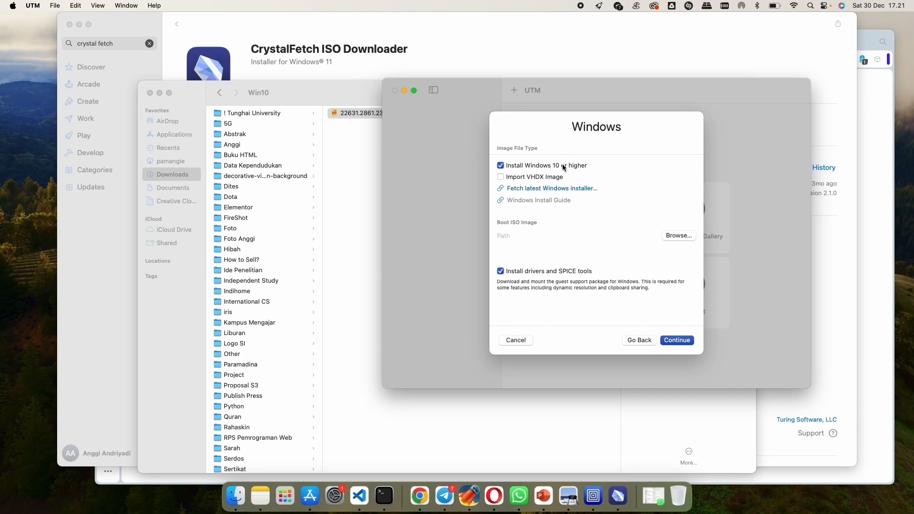
- Set the boot image to the A64FRE_en-us.iso file from Downloads > Win10 and proceed to the hardware settings
click(682, 235)
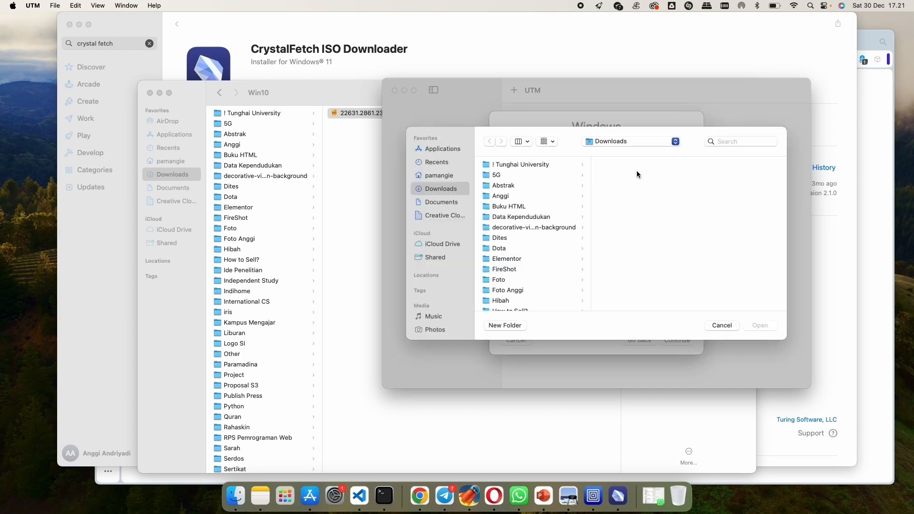
scroll(500, 247, down, 10)
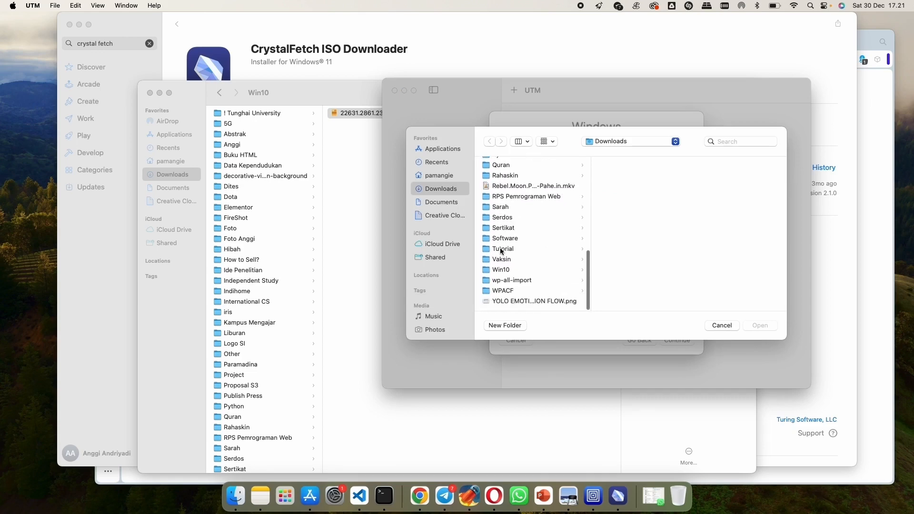
click(501, 269)
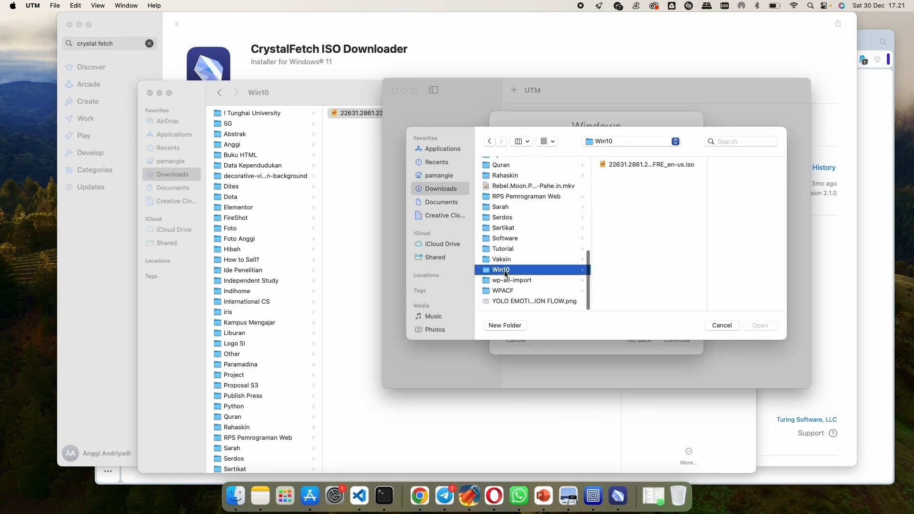
double_click(621, 165)
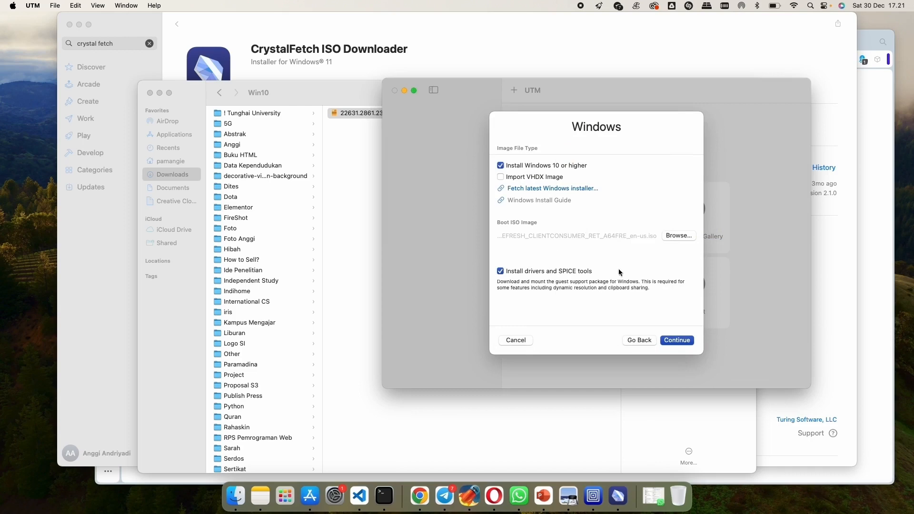
click(677, 340)
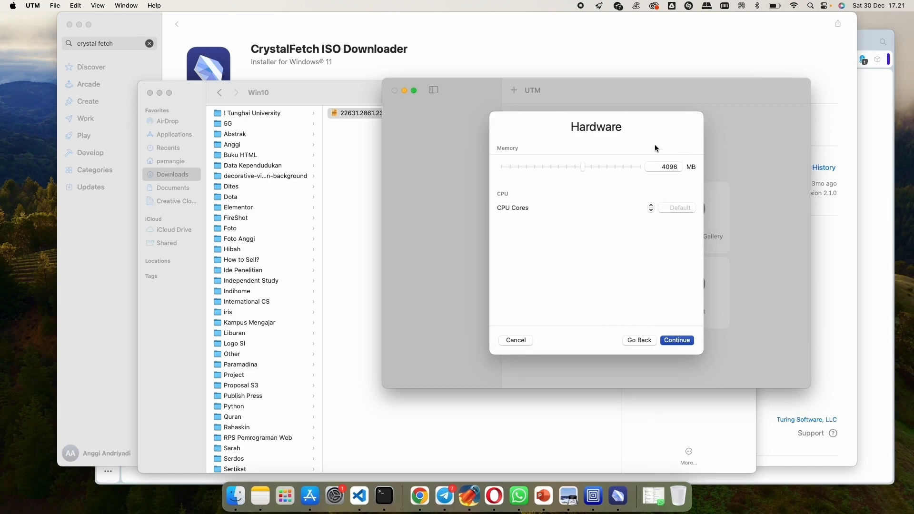
- Keep 4096 MB of memory and default CPU cores, and set the storage drive size to 40 GB
click(678, 341)
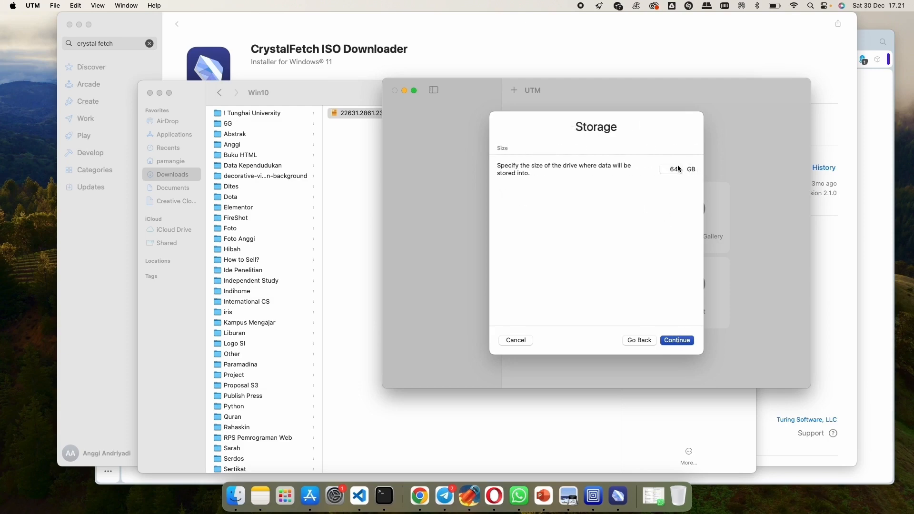
click(678, 170)
text(4)
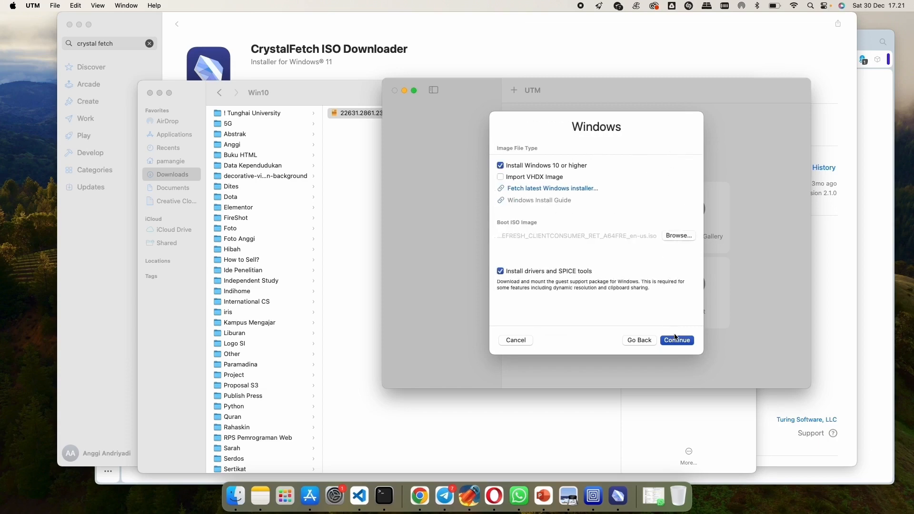
click(675, 340)
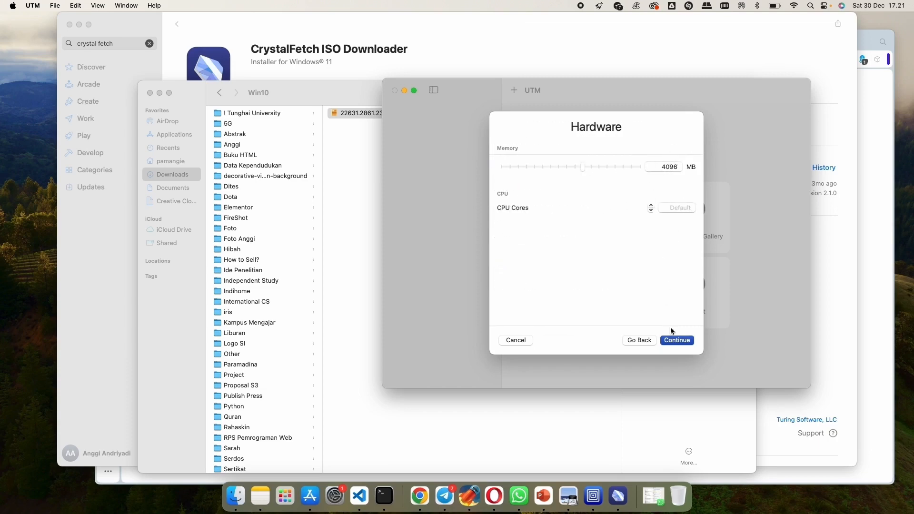
click(676, 340)
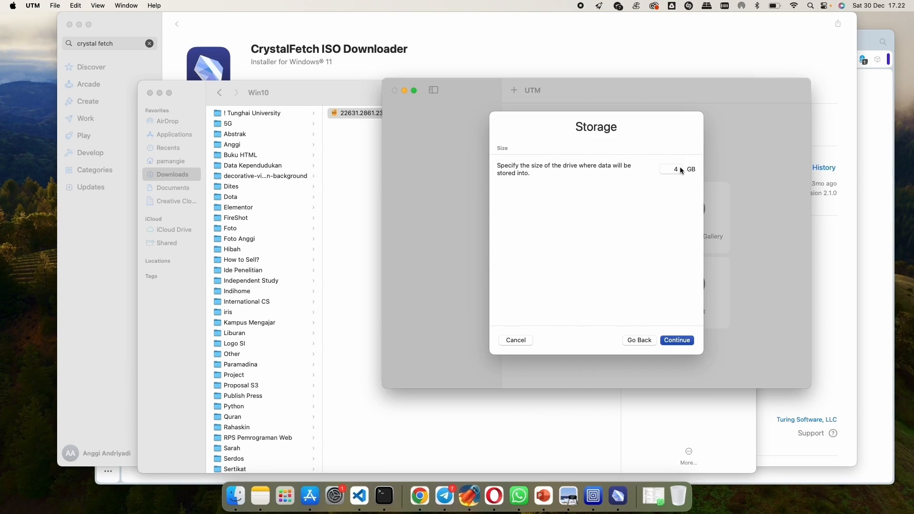
click(678, 169)
text(0)
click(676, 340)
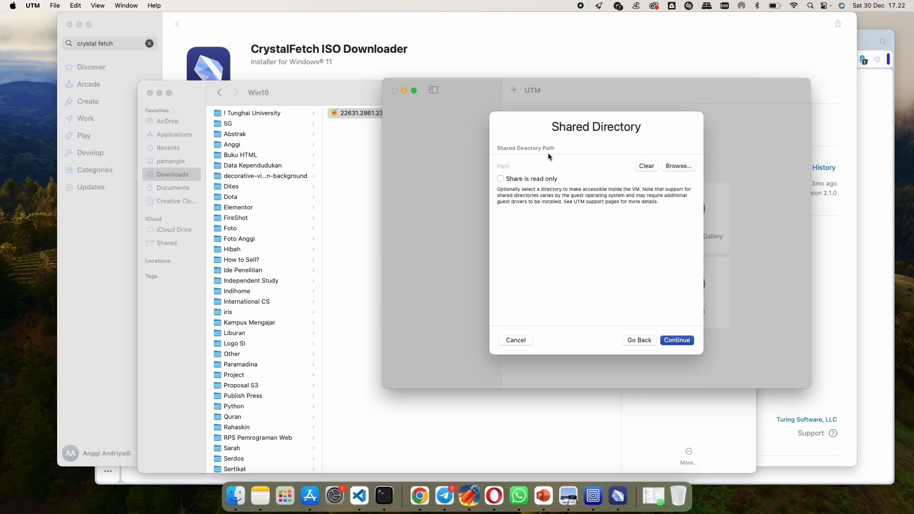
- Set Downloads as the shared directory and save the virtual machine with the name Windows
click(677, 167)
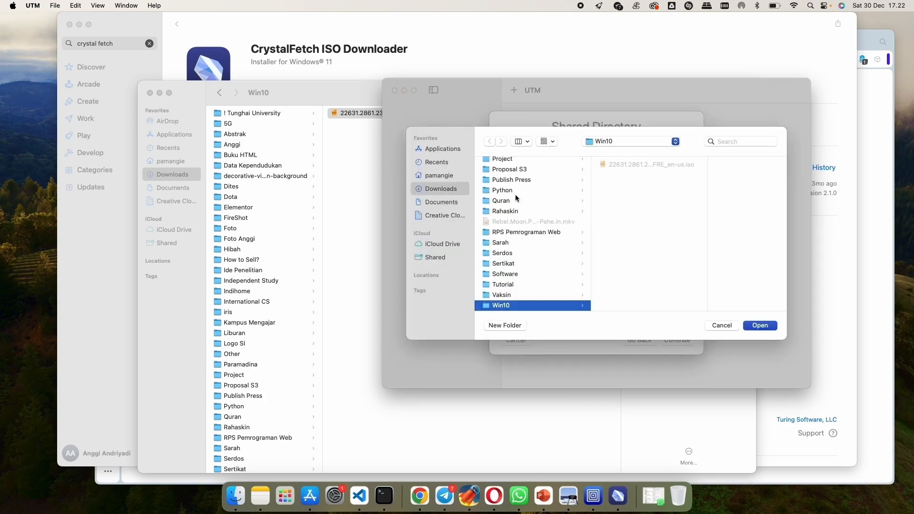
click(441, 189)
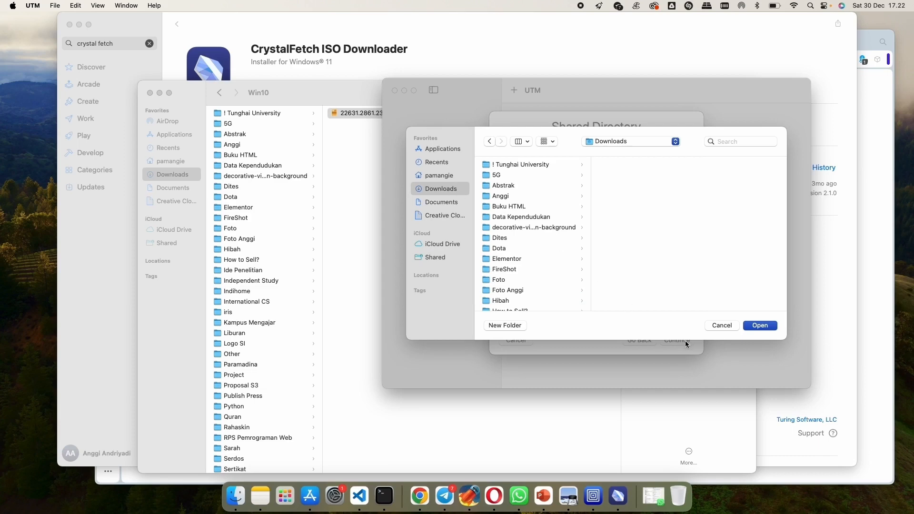
click(755, 325)
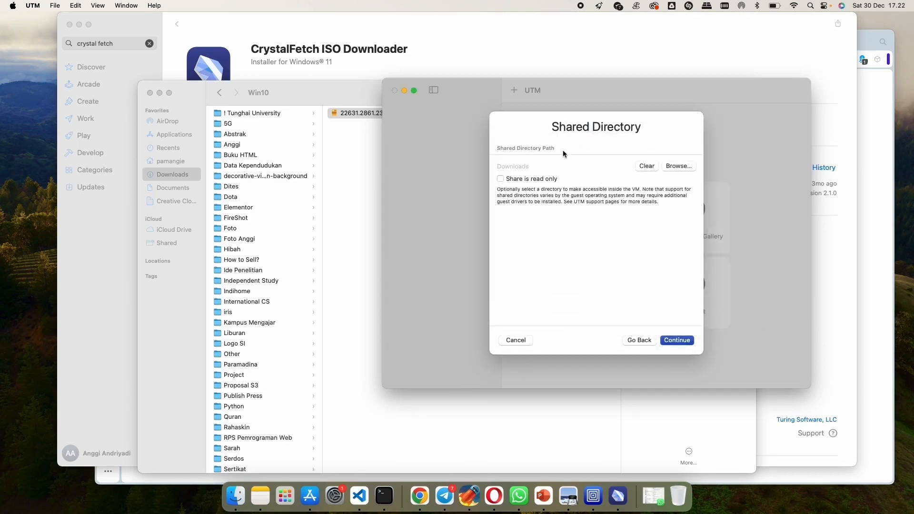
click(673, 341)
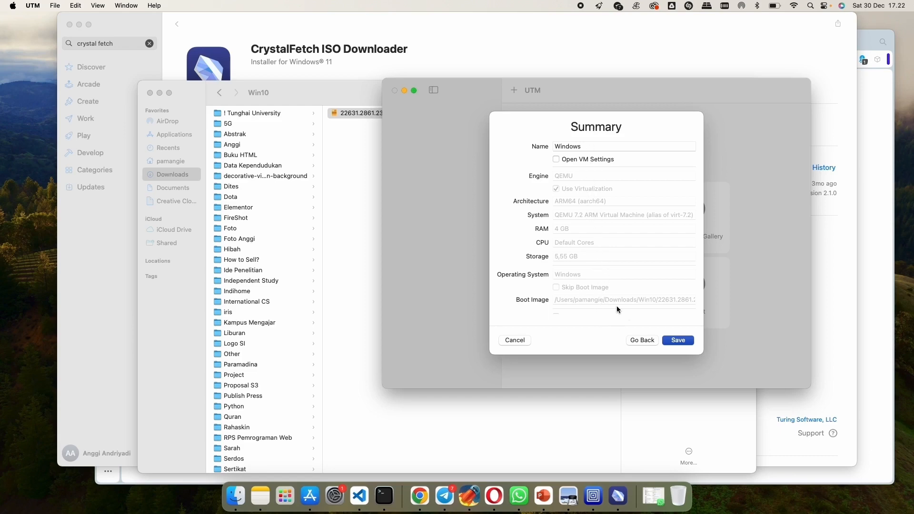
click(674, 340)
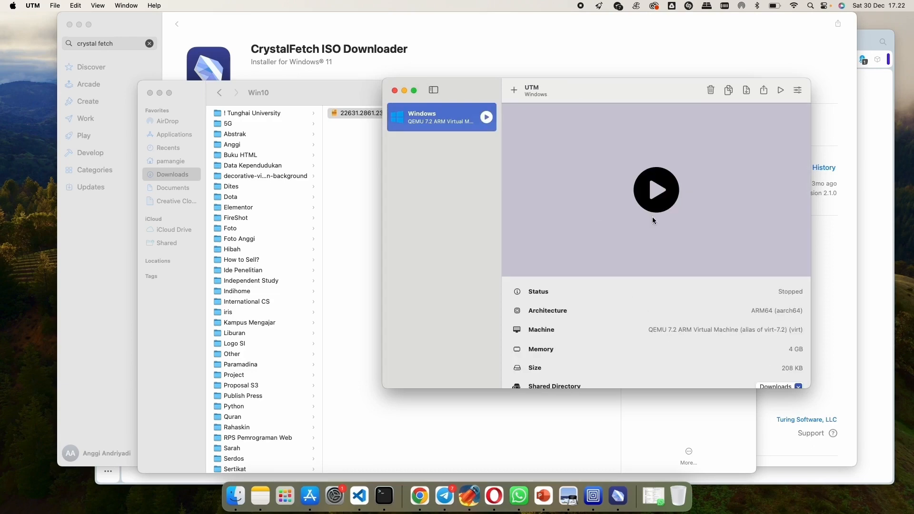
- Boot the Windows virtual machine from the installer disc, keep the English (United States) and US keyboard defaults, and continue without a product key
click(654, 192)
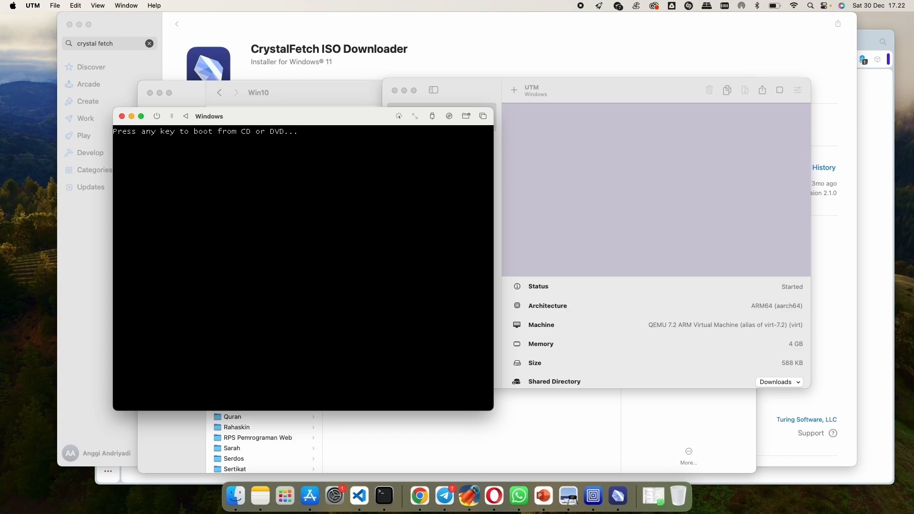
key(Return)
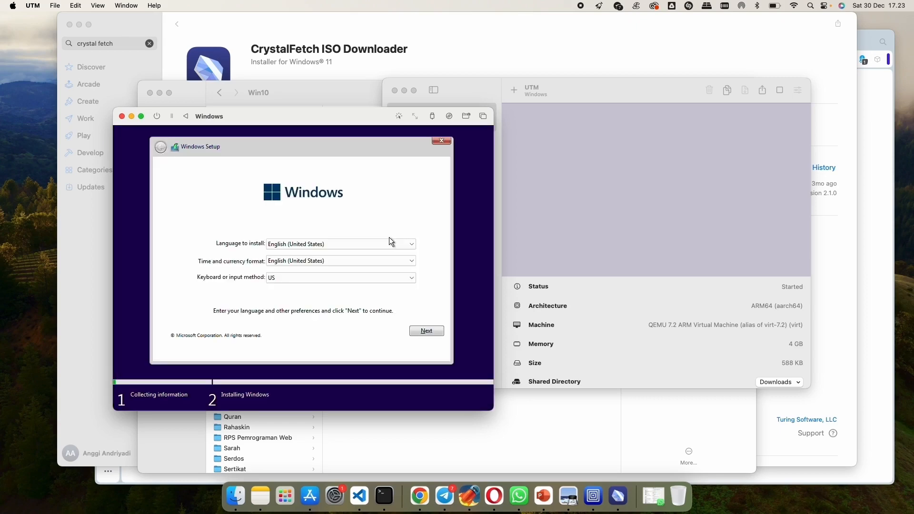
click(422, 332)
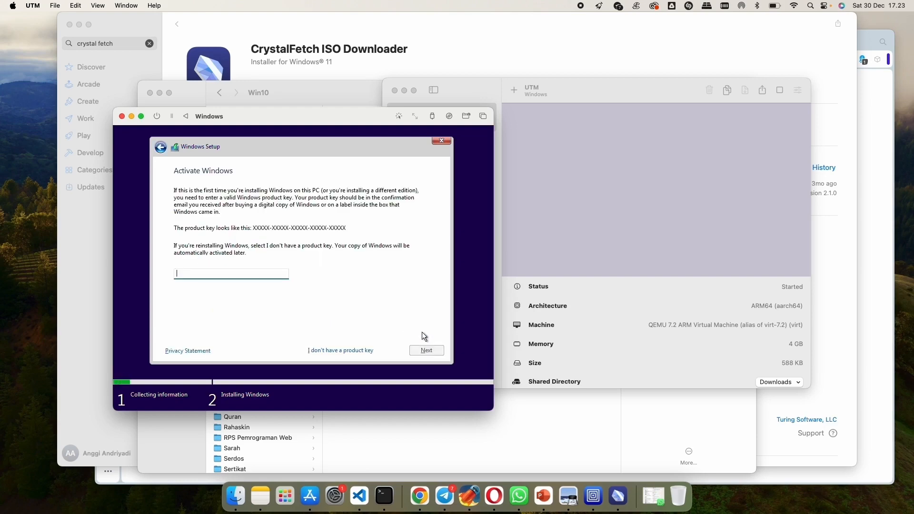
click(332, 348)
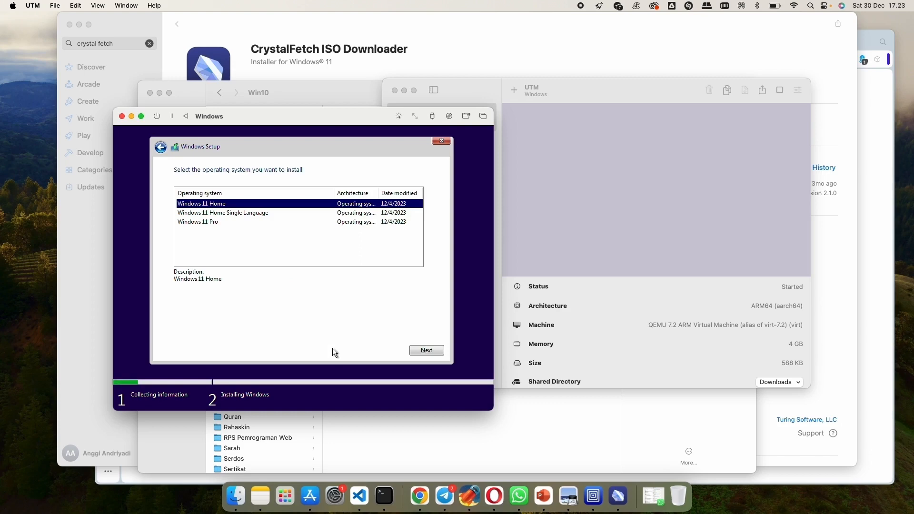
- Choose Windows 11 Pro as the operating system to install and accept the Microsoft license terms
click(256, 222)
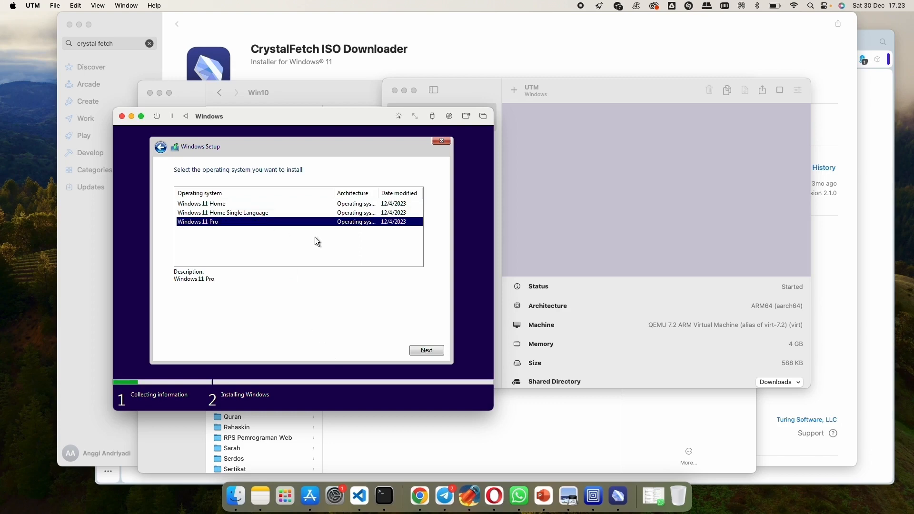
click(426, 351)
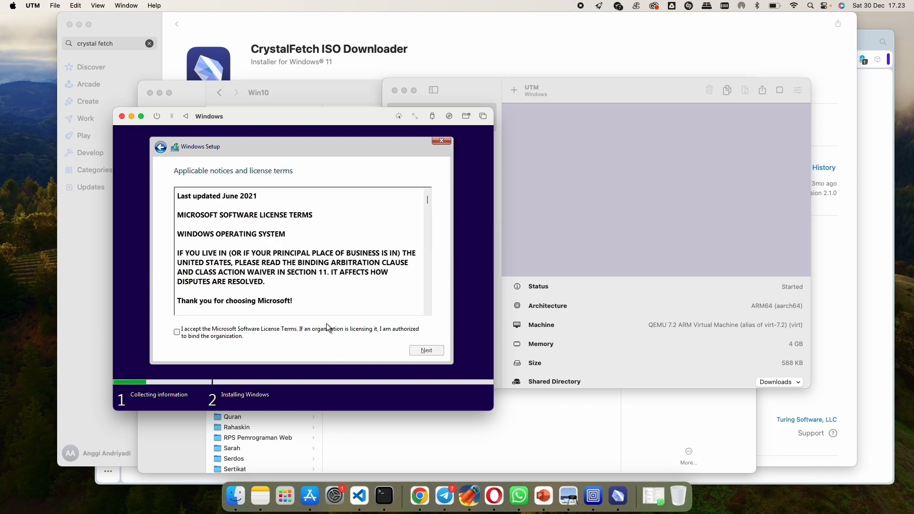
click(335, 323)
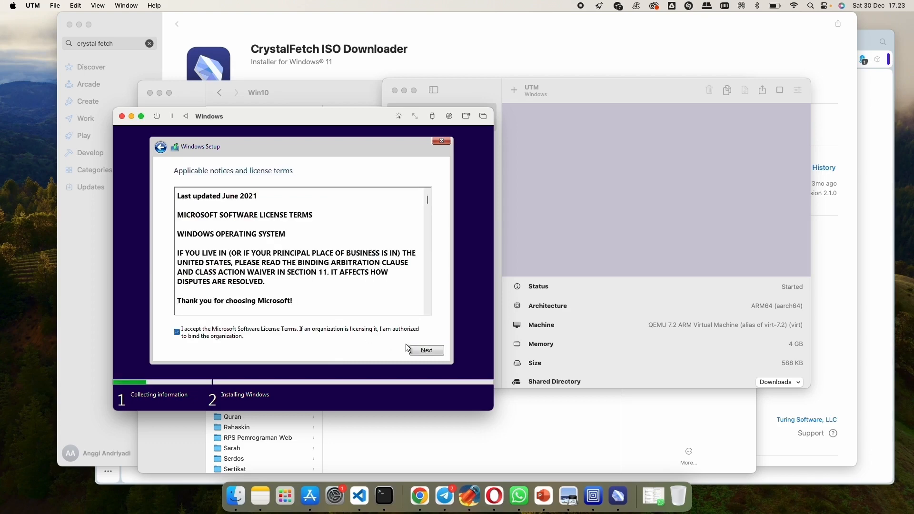
click(430, 349)
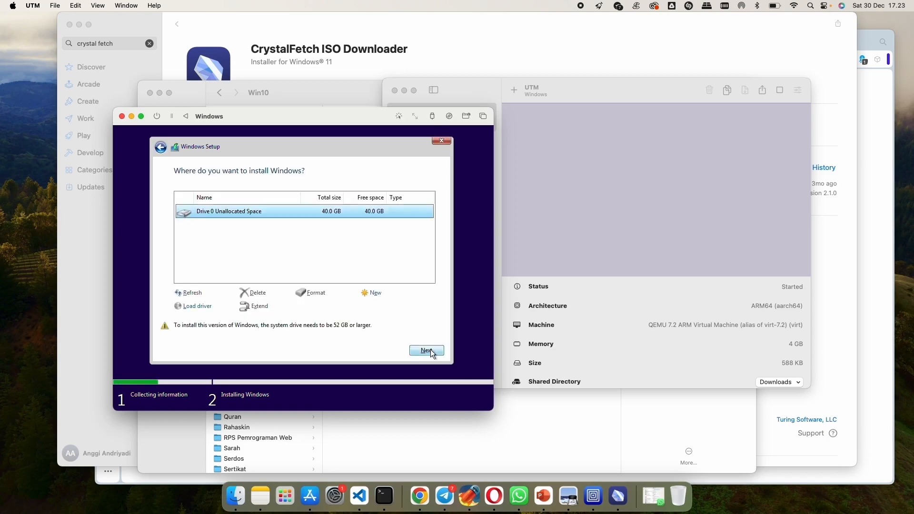
- Create a 40960 MB partition from Drive 0's unallocated space, install Windows on the primary partition, and restart
click(375, 296)
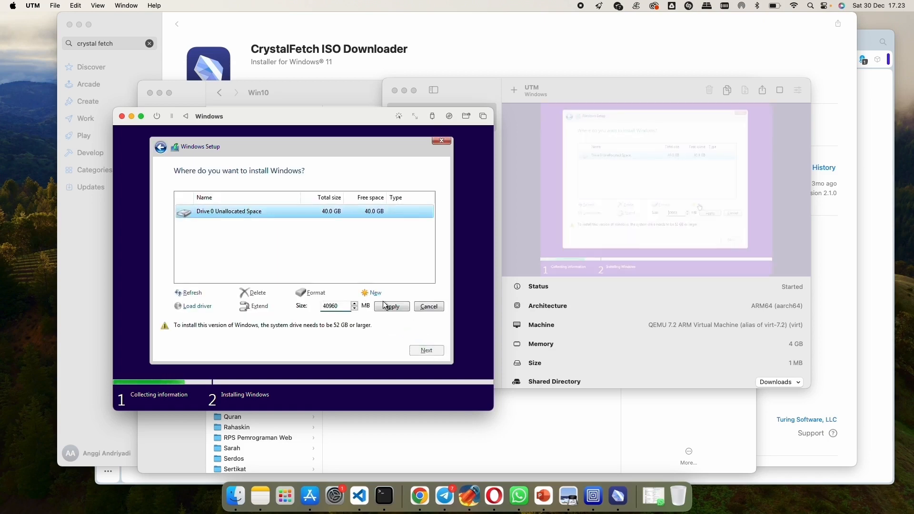
click(390, 307)
click(381, 308)
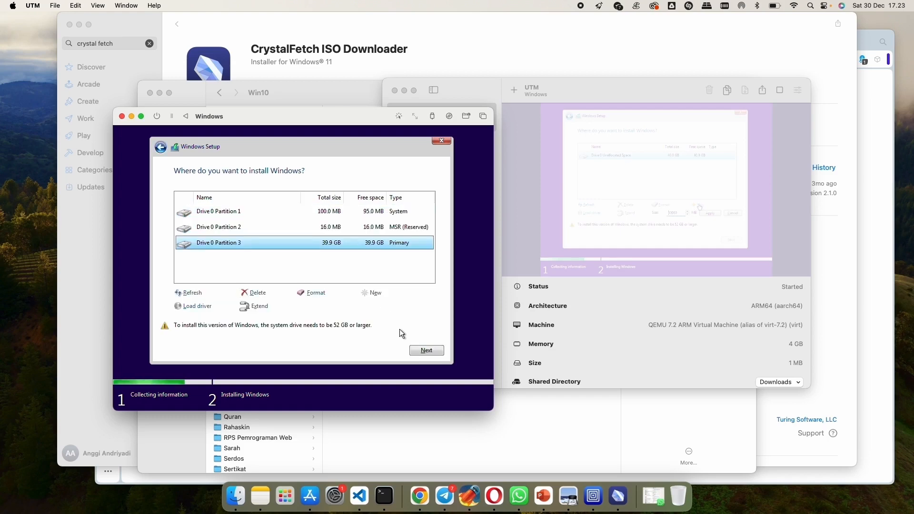
click(428, 352)
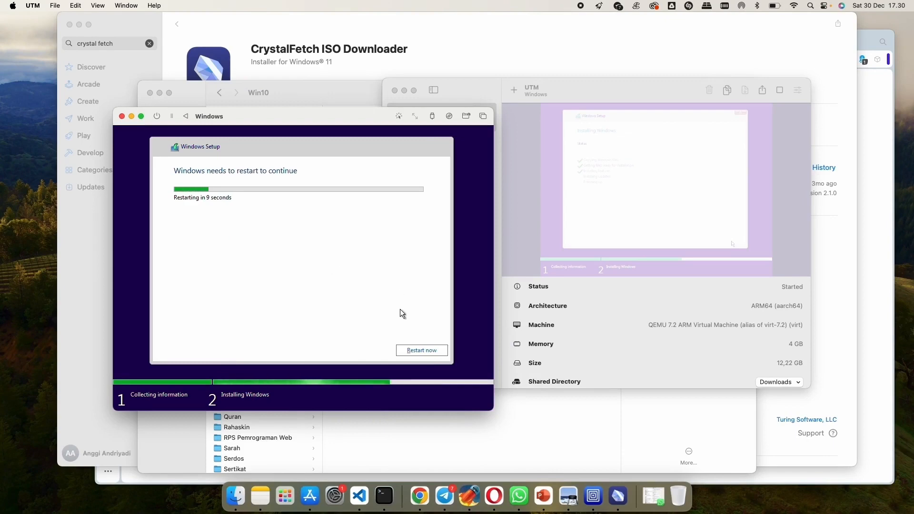
click(417, 351)
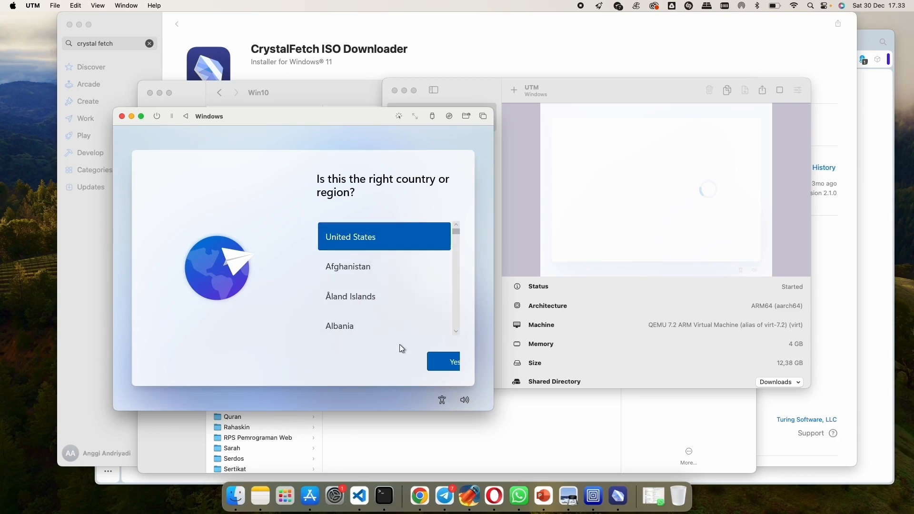
- Confirm United States as the region and US as the keyboard layout, skipping a second layout
click(435, 362)
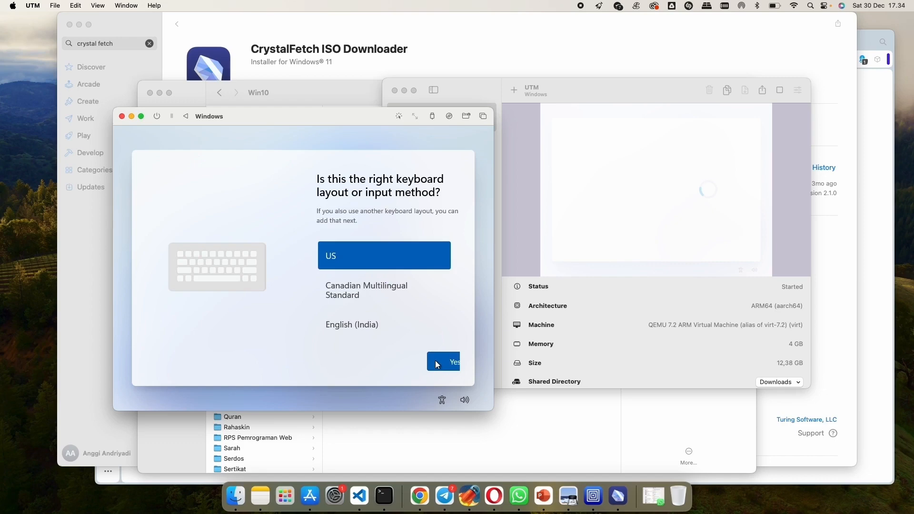
click(436, 362)
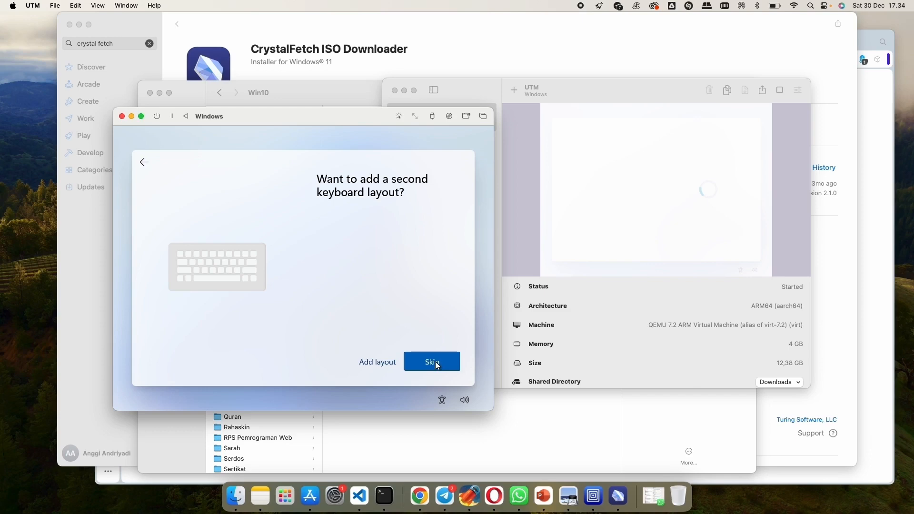
click(436, 362)
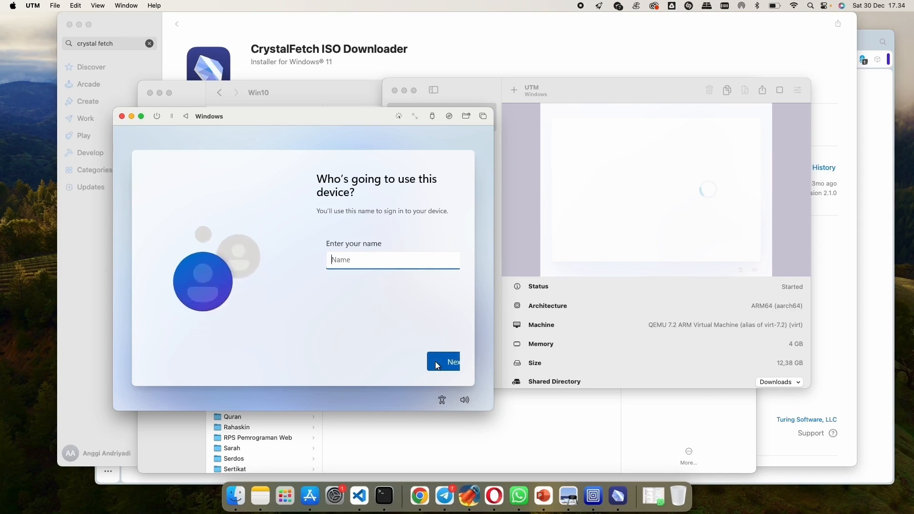
- Enter the device user's name and continue with the password left blank
text(Anggi)
click(434, 361)
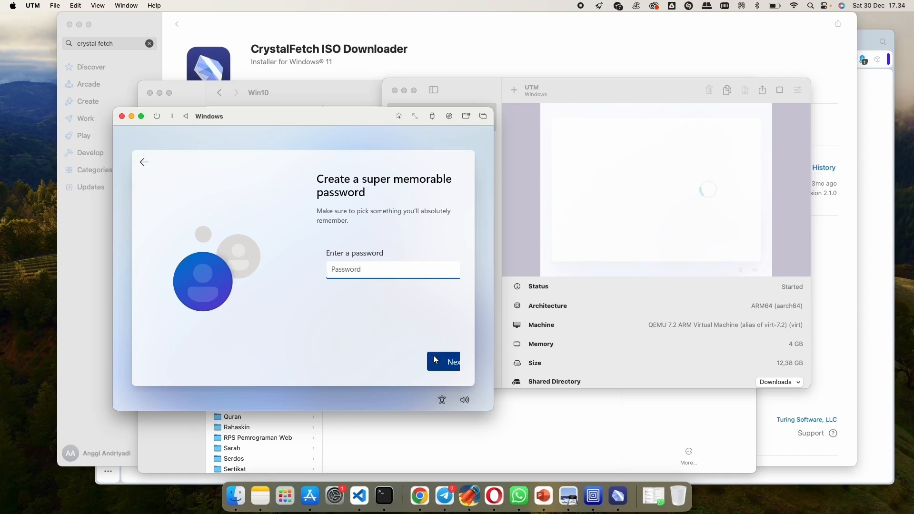
click(434, 361)
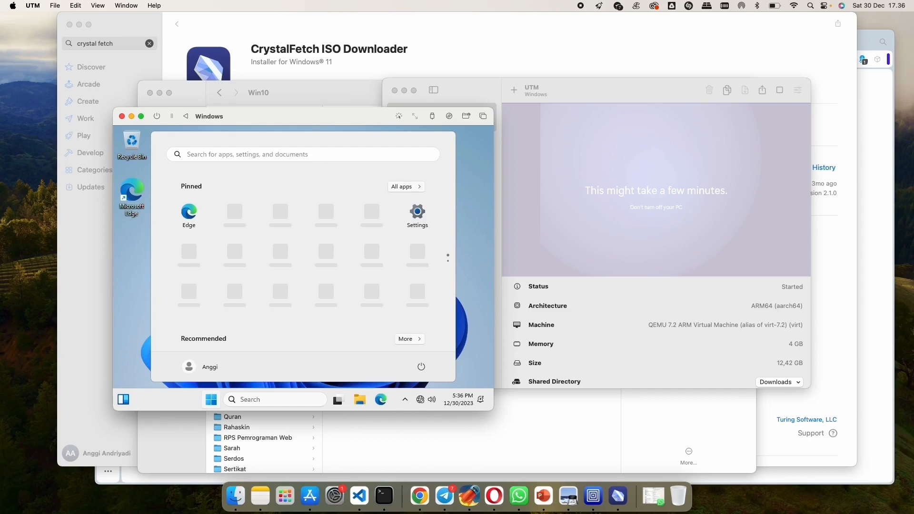
- Run utm-guest-tools-0.229 from CD Drive (D:) UTM in File Explorer and accept its license to start the installation
click(211, 400)
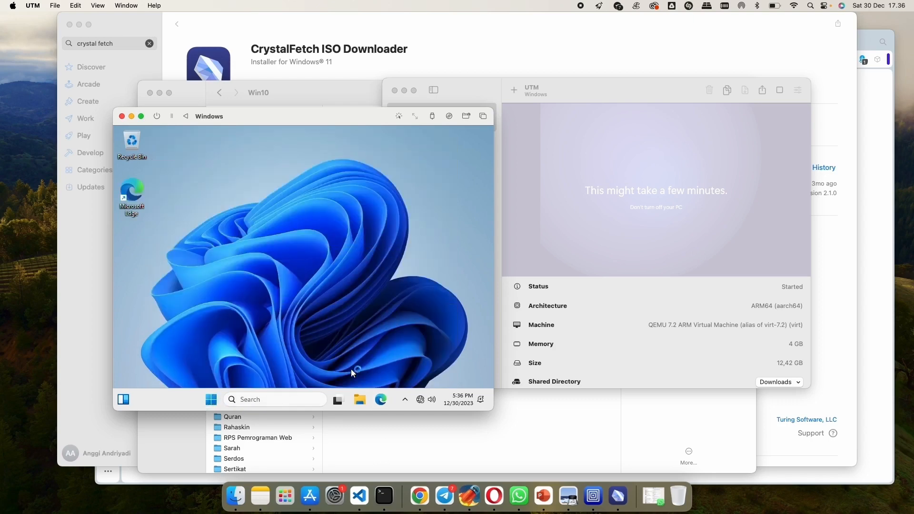
click(359, 400)
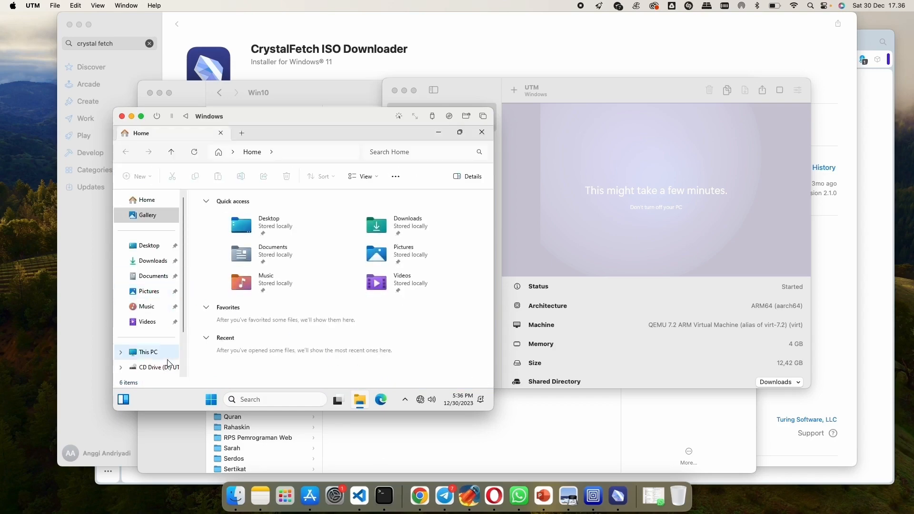
click(163, 371)
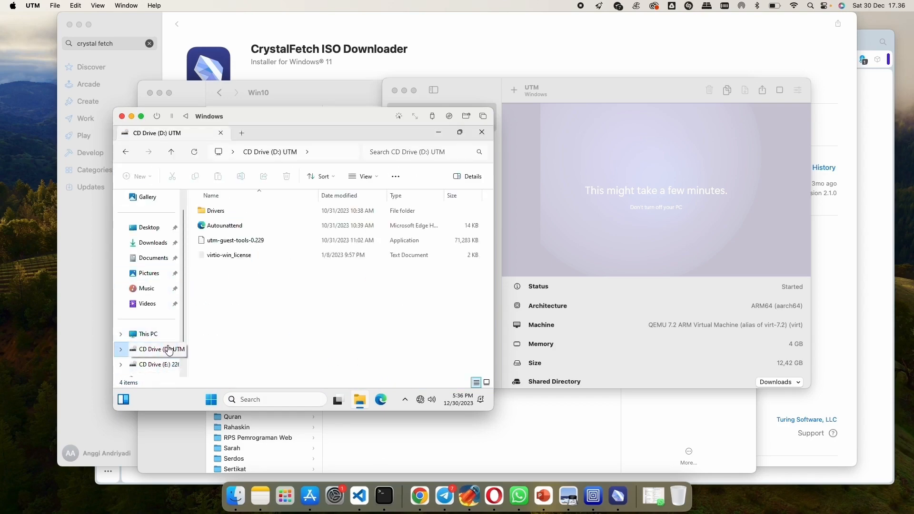
double_click(234, 243)
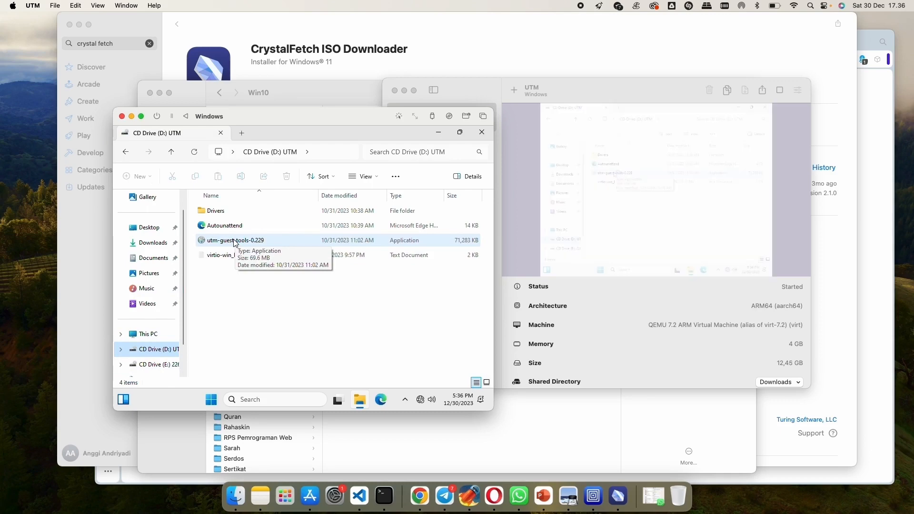
double_click(234, 243)
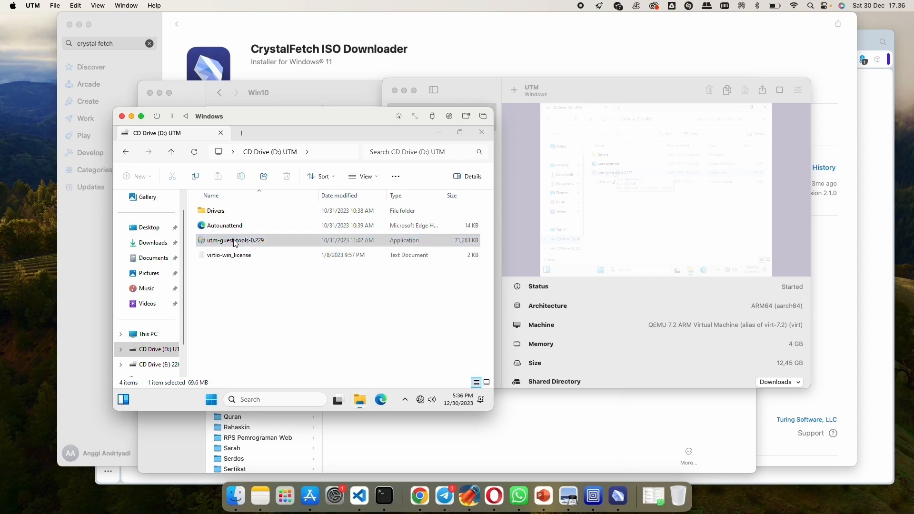
click(352, 337)
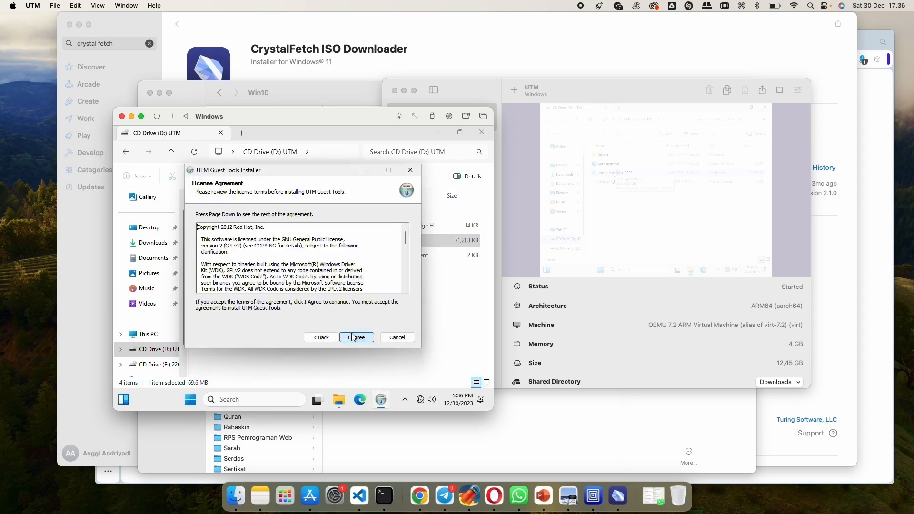
click(356, 337)
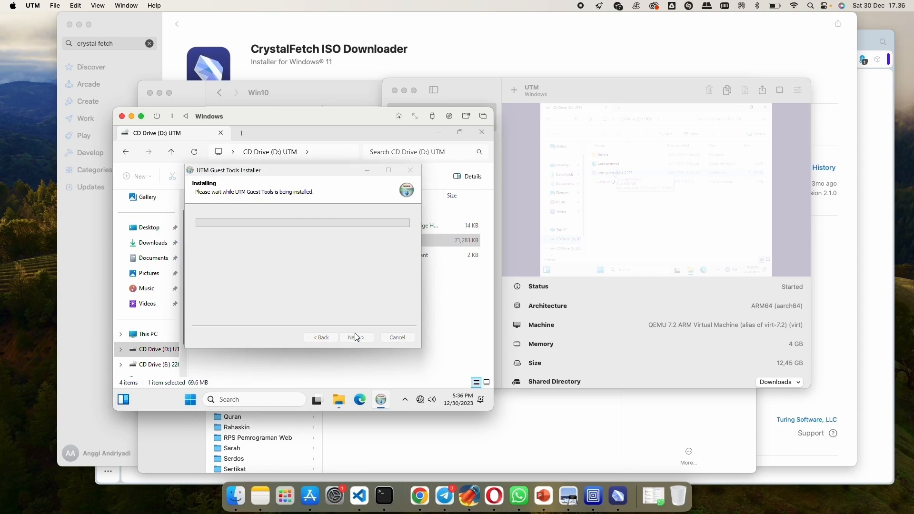
- Check the network and display quick settings in Windows, and return to the UTM Guest Tools installer
click(421, 402)
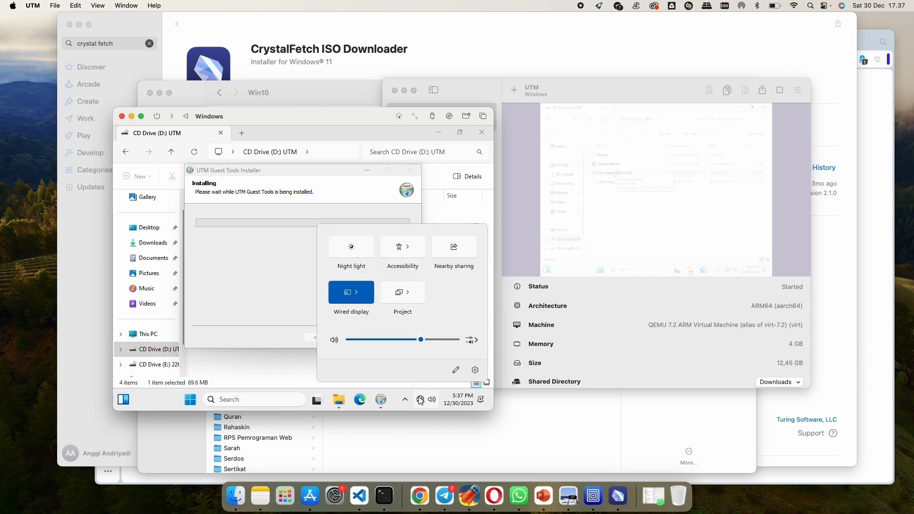
click(284, 371)
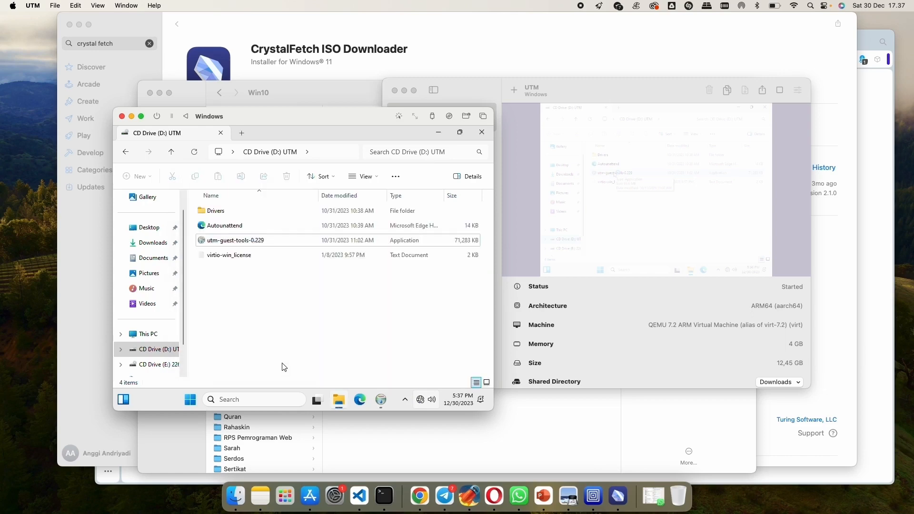
click(378, 397)
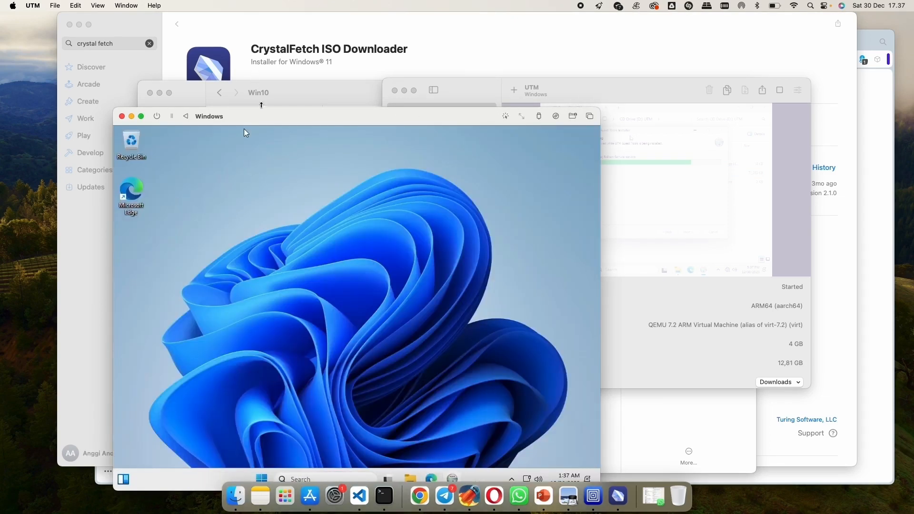
- Move the virtual machine window up so the whole Windows desktop fits on screen, and switch to the guest tools installer
drag(264, 115, 235, 60)
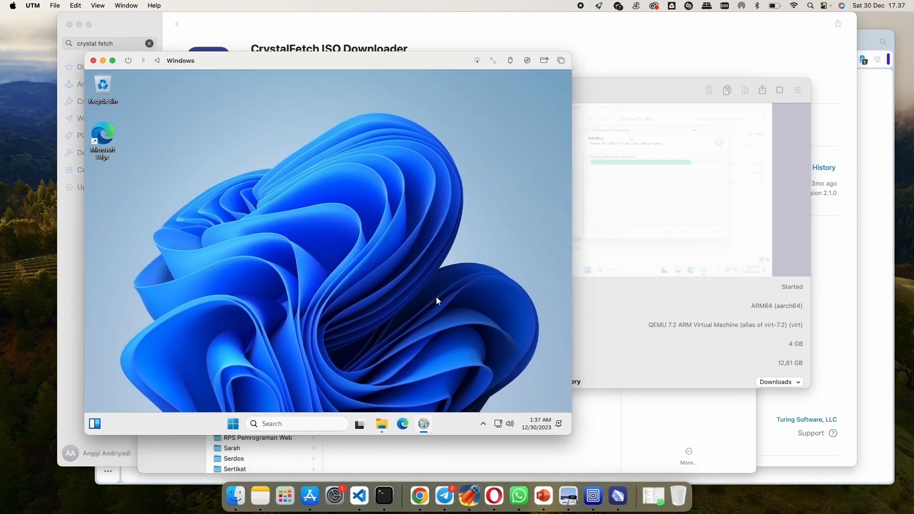
click(424, 425)
click(424, 424)
click(423, 421)
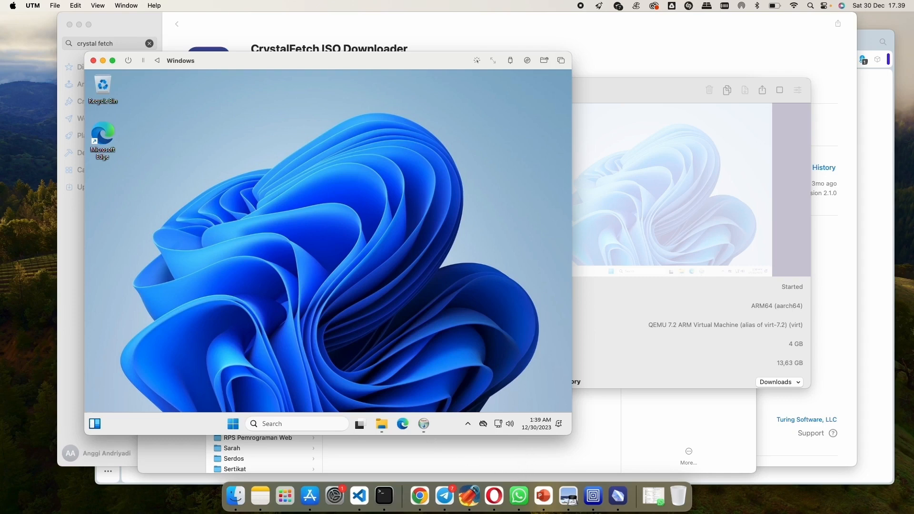
- Request a shutdown of the virtual machine from UTM and cancel the confirmation
click(129, 60)
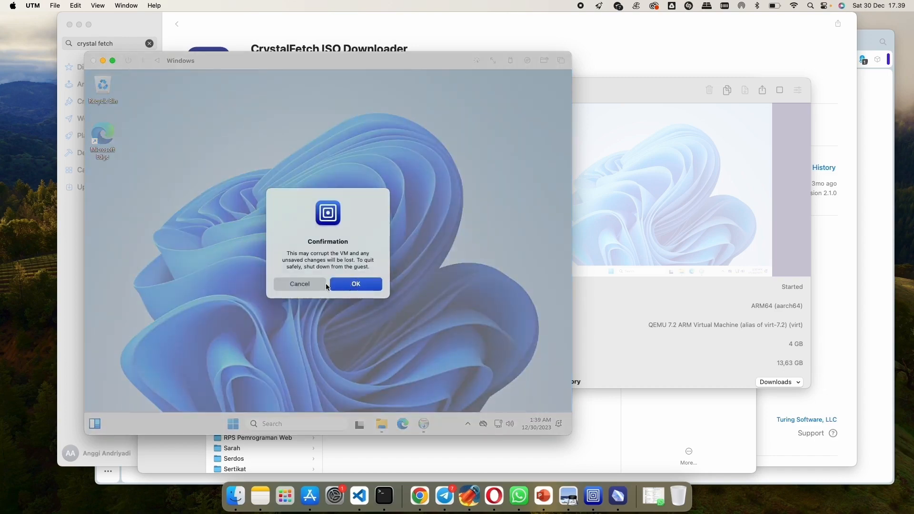
click(312, 287)
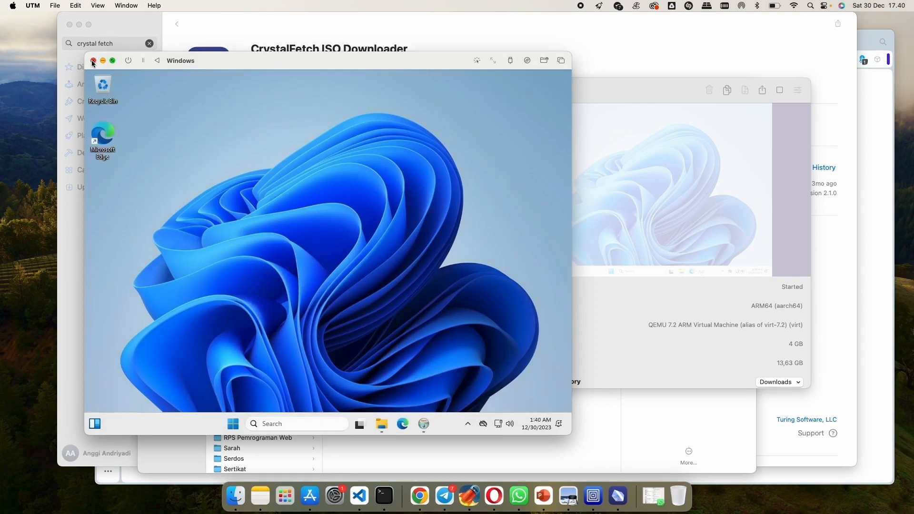
- Force the Windows virtual machine to shut down, confirming the warning, and close its display window
click(128, 60)
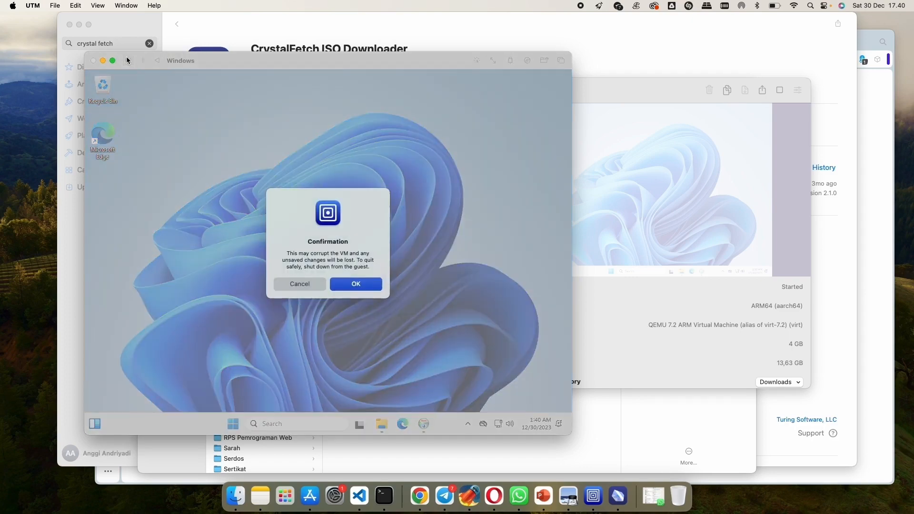
click(359, 285)
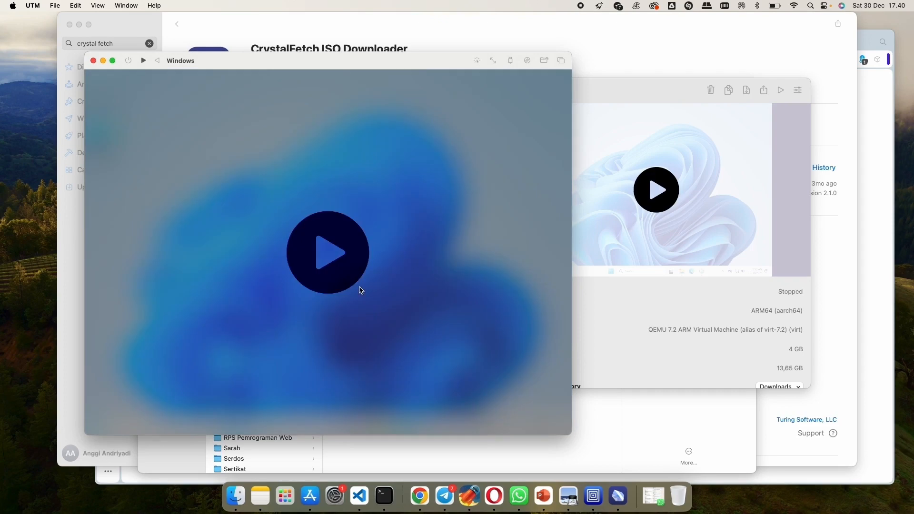
click(94, 61)
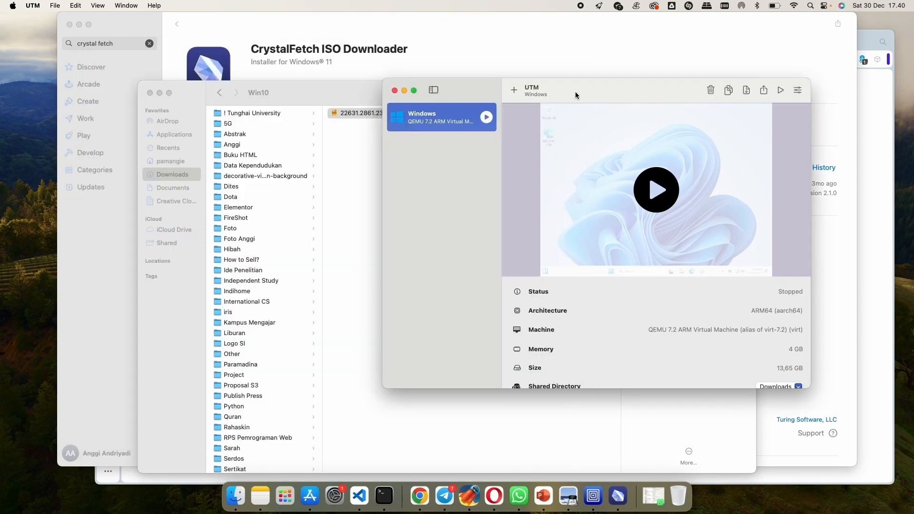
- Enable sharing USB devices from the host in the Windows virtual machine's input settings and save the configuration
scroll(624, 267, down, 3)
scroll(625, 267, up, 3)
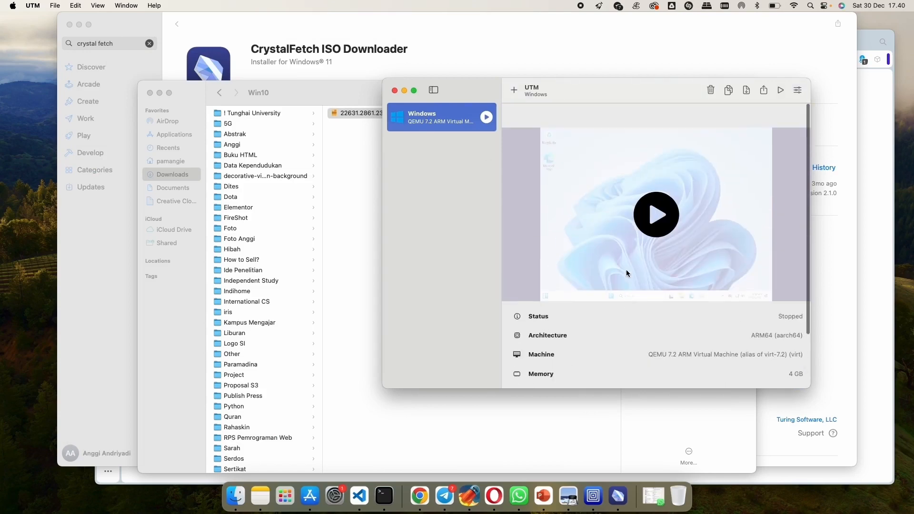
click(797, 90)
scroll(454, 247, down, 2)
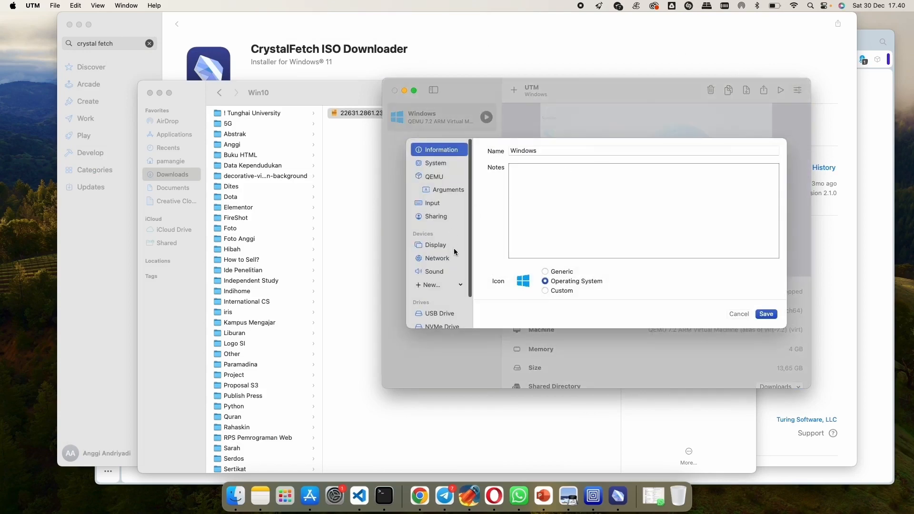
click(440, 279)
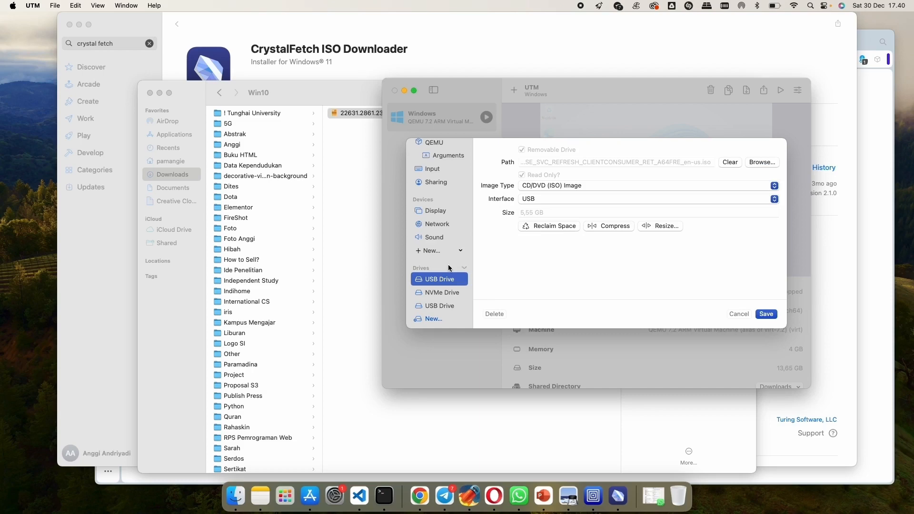
scroll(448, 268, up, 2)
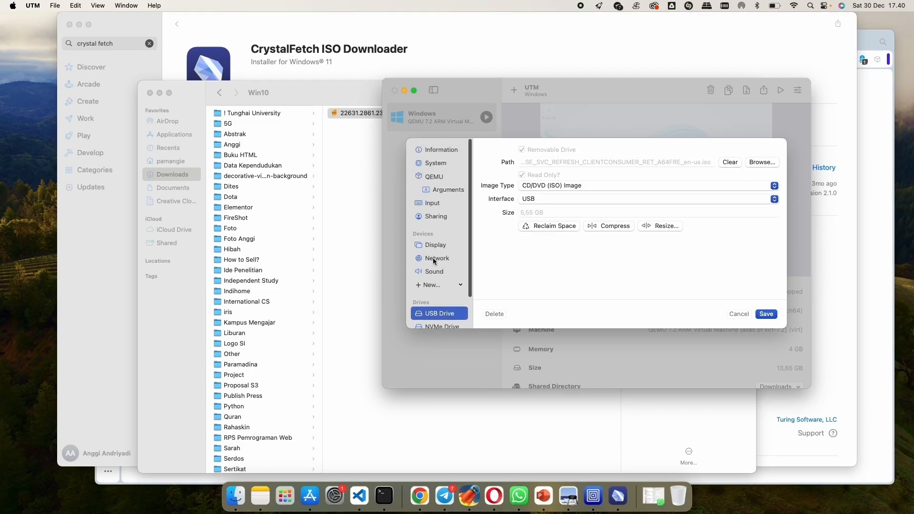
click(436, 217)
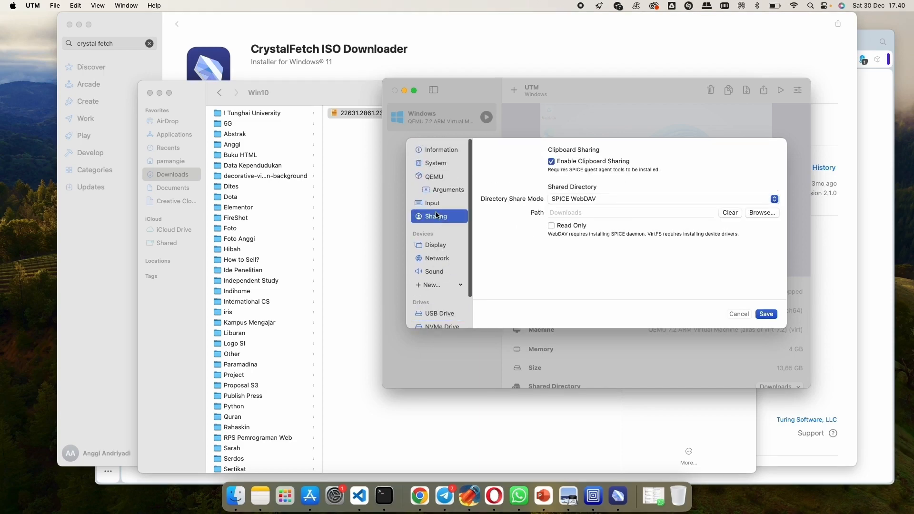
click(434, 204)
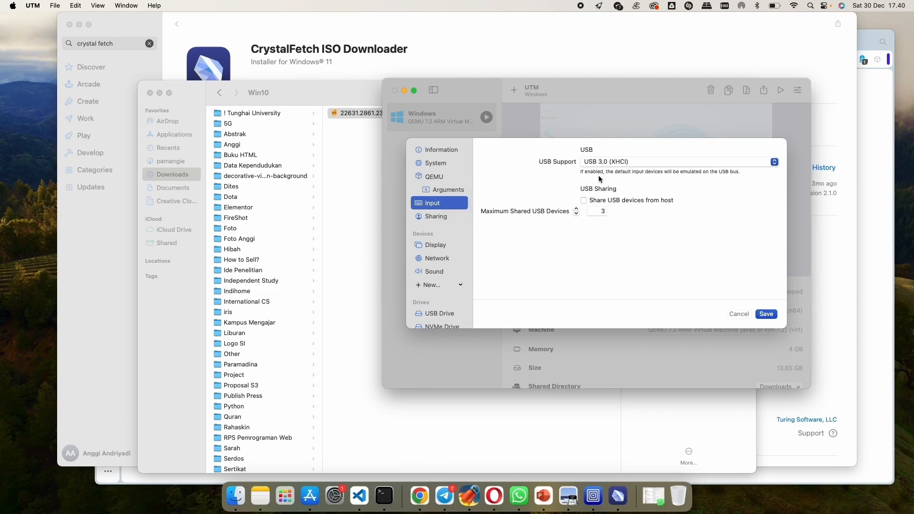
click(585, 200)
click(766, 314)
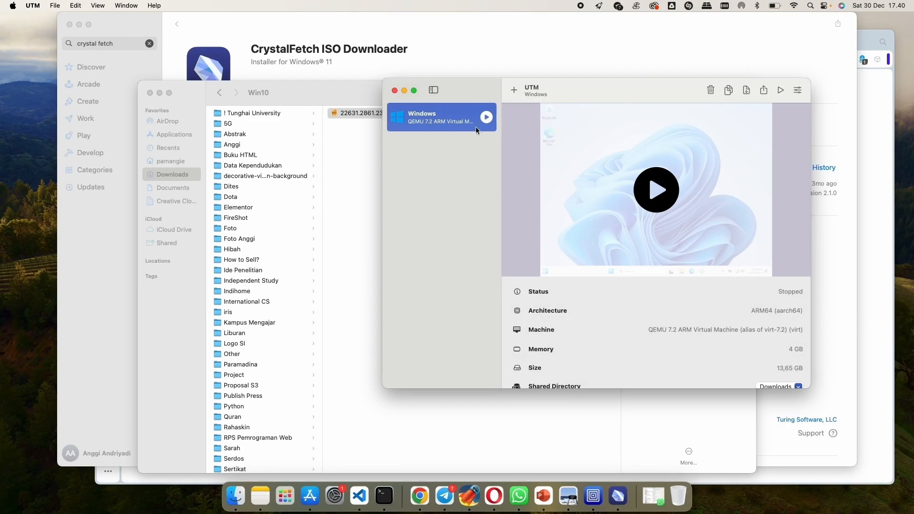
- Start the Windows virtual machine and move its window up so the whole Windows desktop fits on screen
click(486, 118)
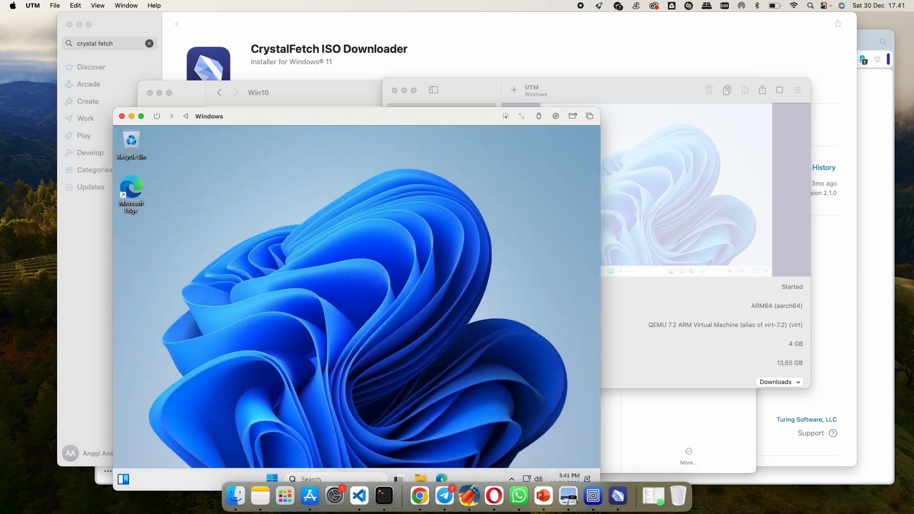
drag(349, 120, 333, 60)
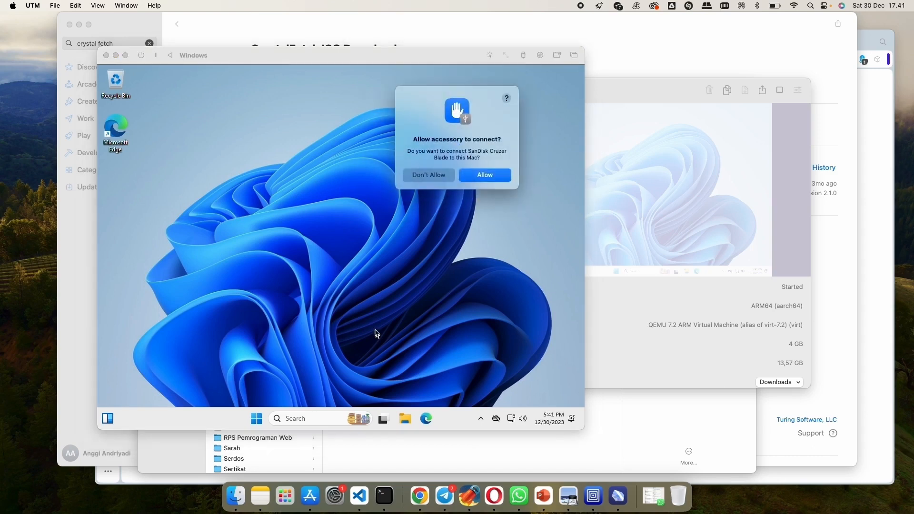
- Allow the SanDisk Cruzer Blade on the Mac, connect it to the virtual machine, and dismiss the AutoPlay notification for the USB drive
click(481, 179)
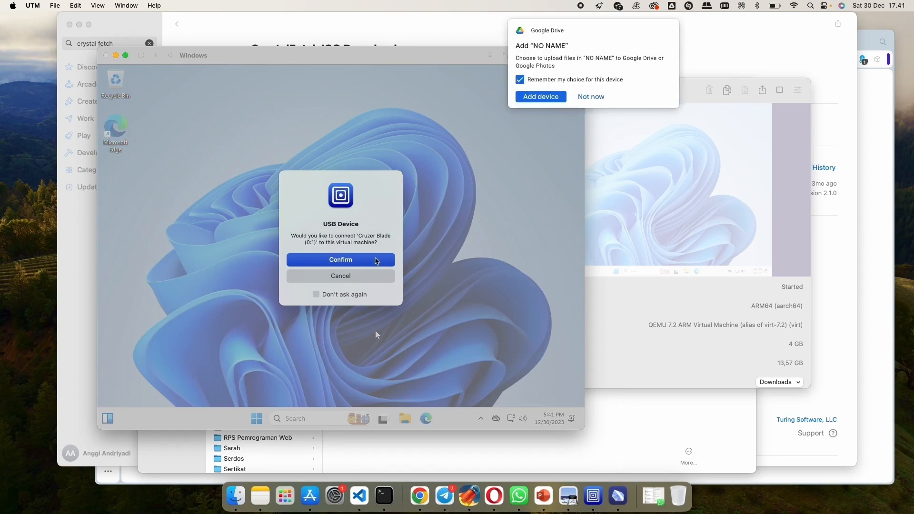
click(376, 261)
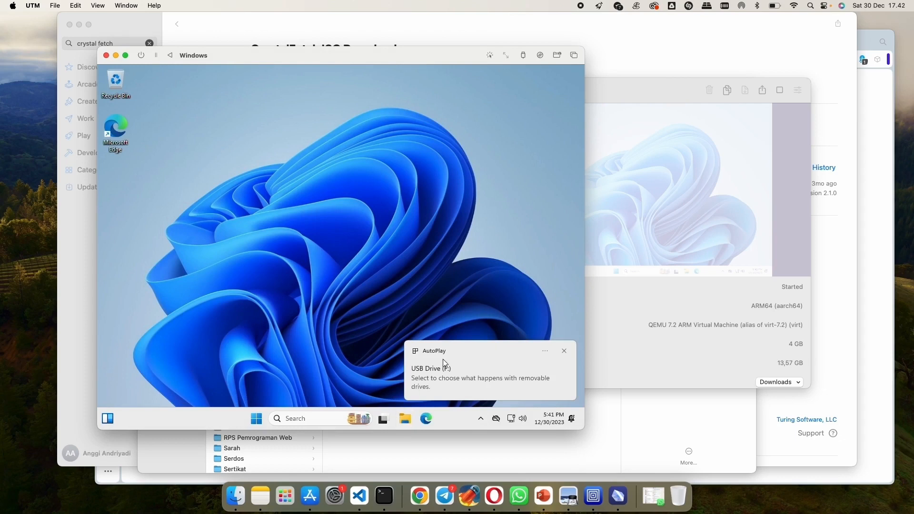
click(443, 363)
click(451, 155)
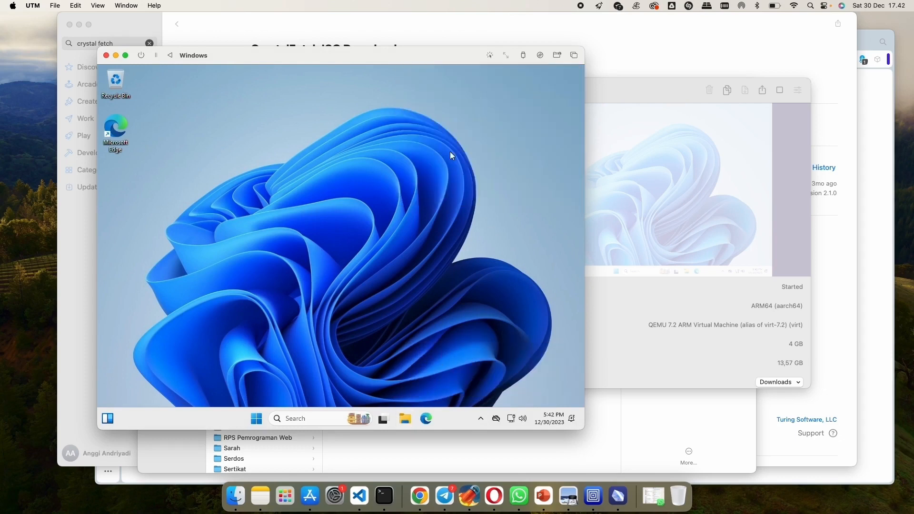